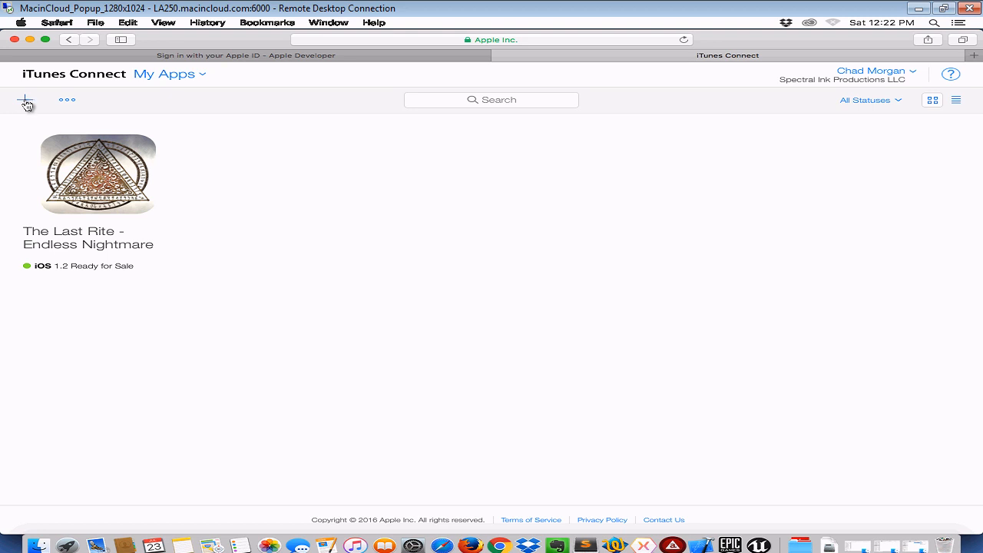
Start a new app record for the iOS platform and name it Tutorial3DMotive.
left_click(25, 102)
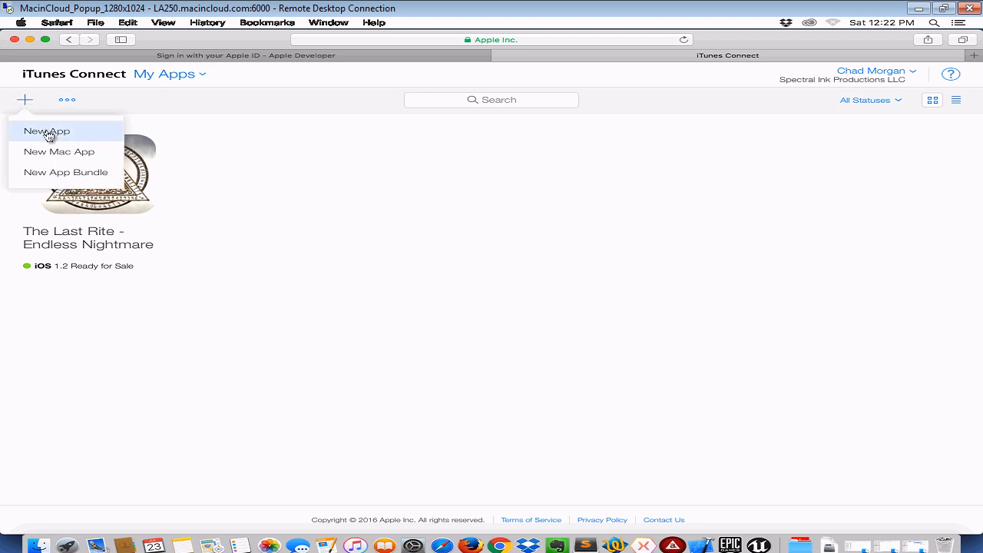
left_click(47, 132)
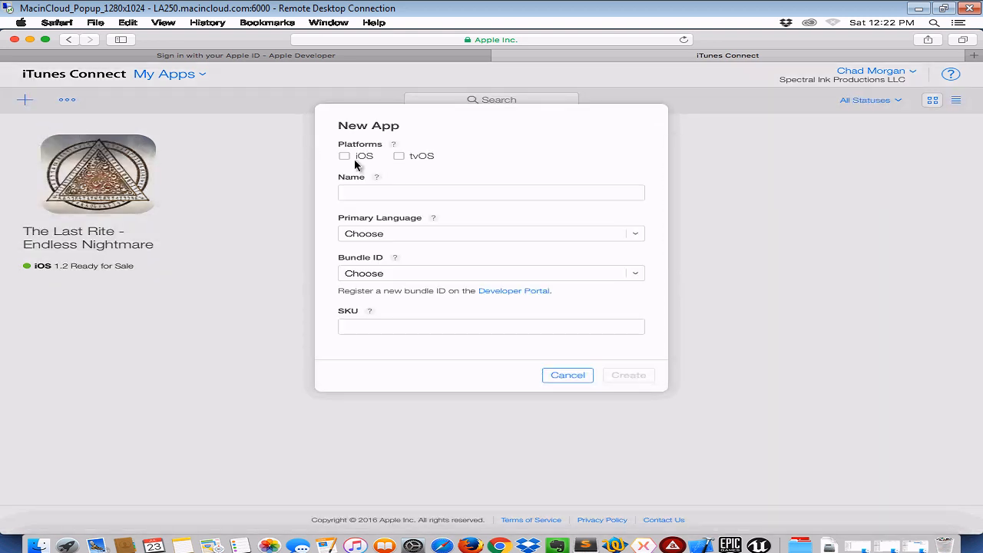
left_click(345, 157)
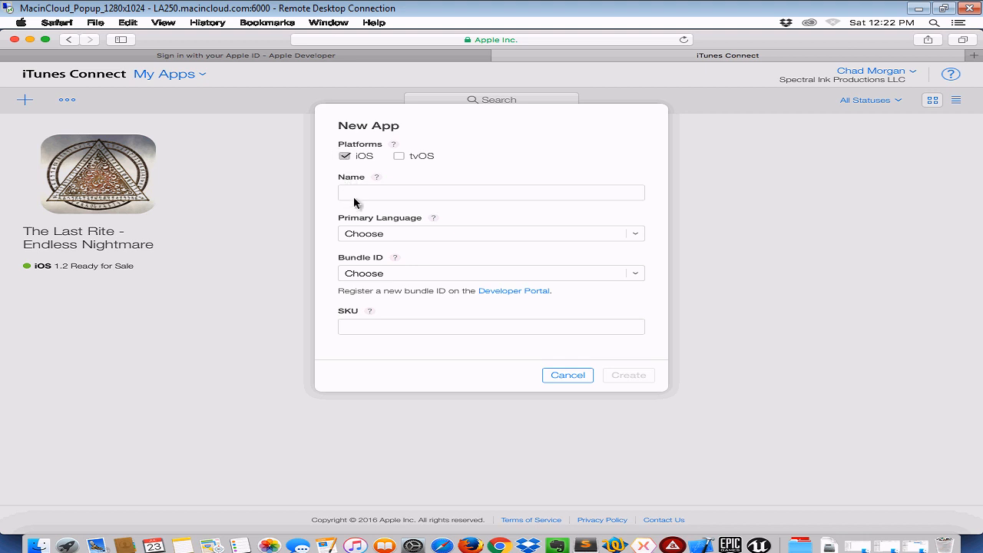
left_click(400, 192)
type("Tu")
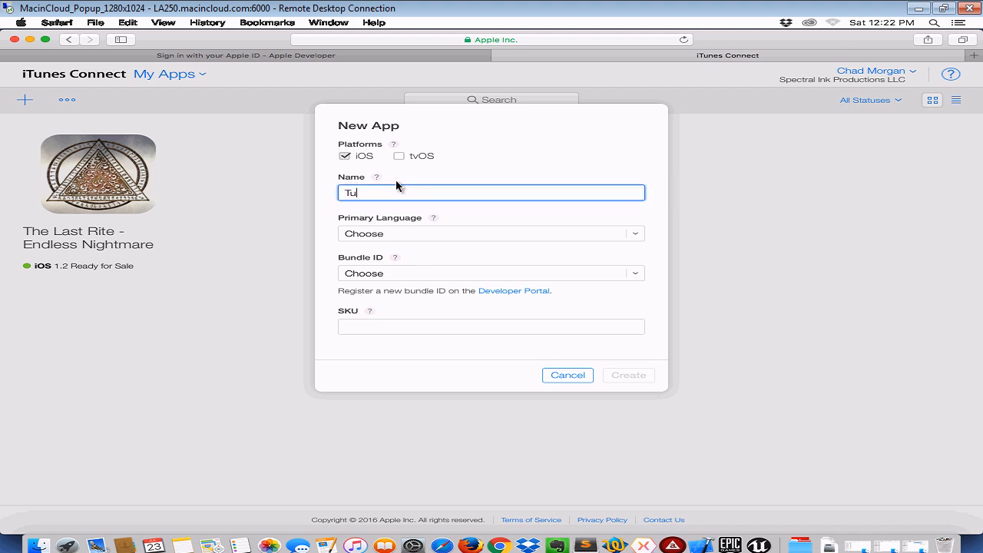
type("torial3DMotive")
Set the new app's primary language to English.
left_click(636, 234)
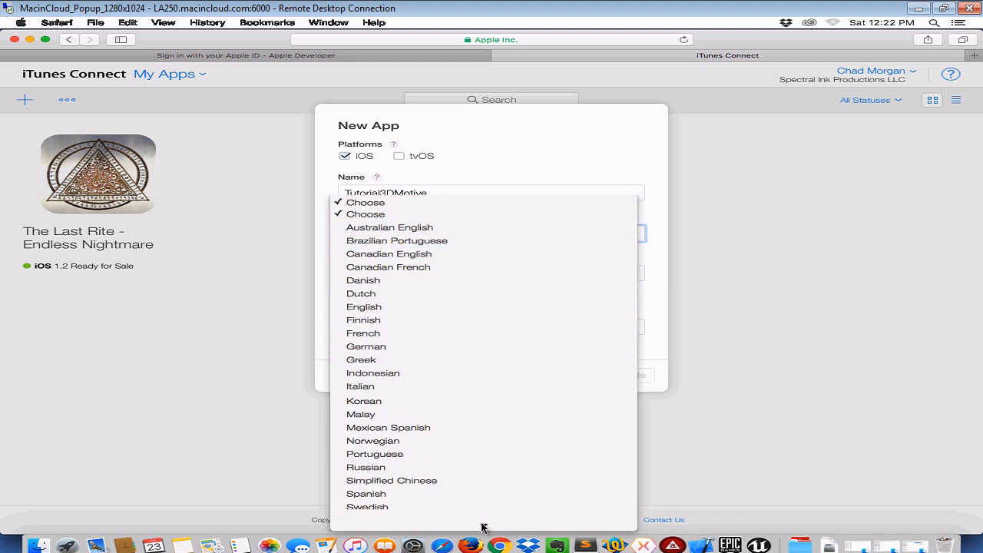
left_click(486, 522)
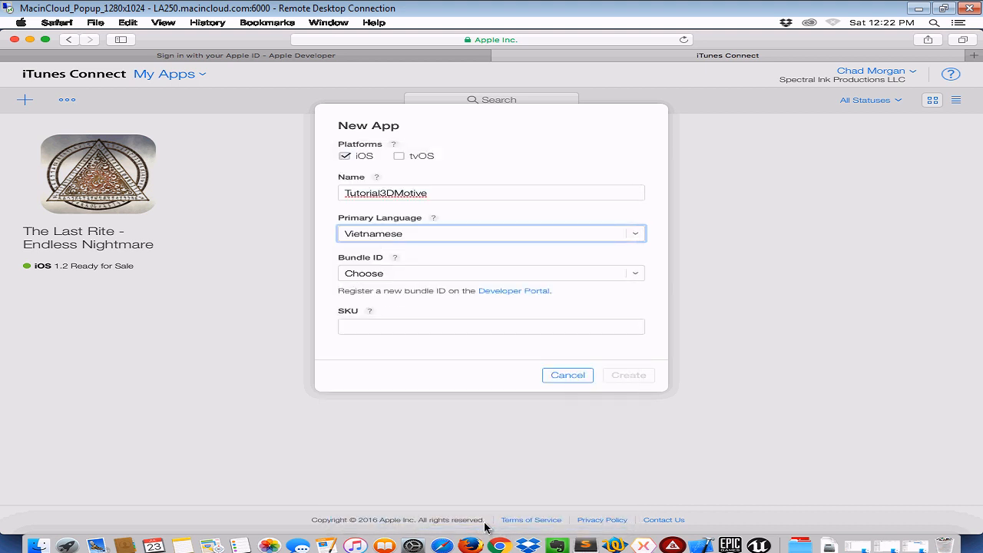
left_click(636, 232)
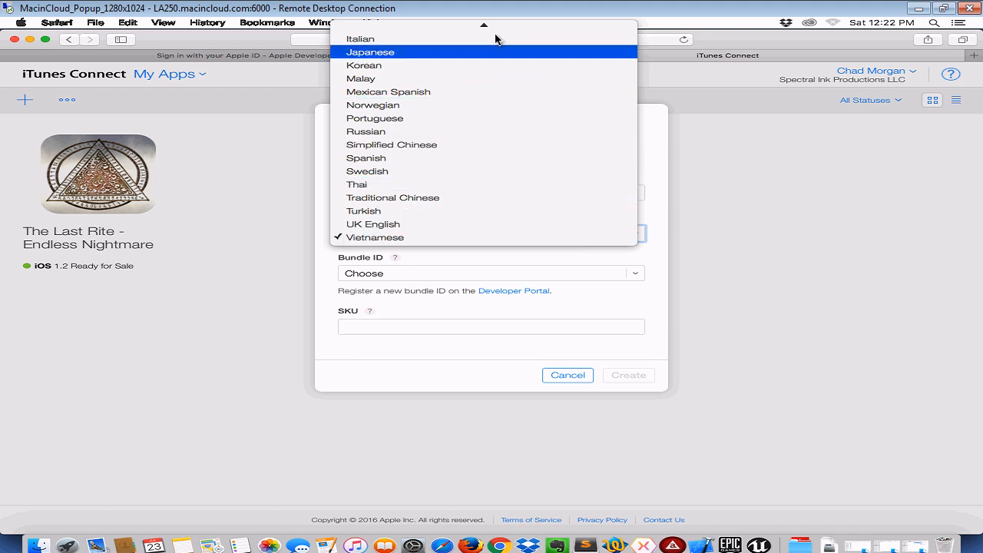
mouse_move(485, 28)
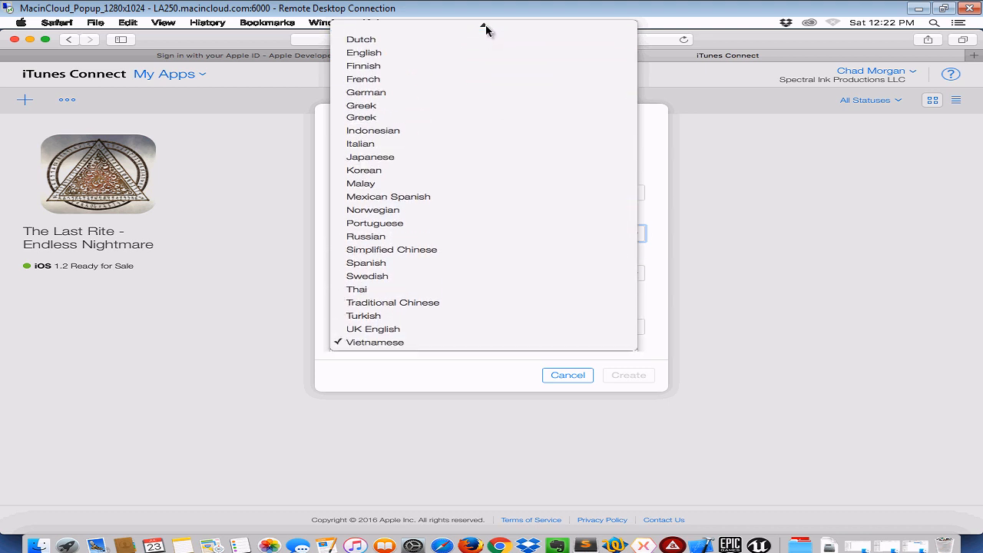
left_click(375, 123)
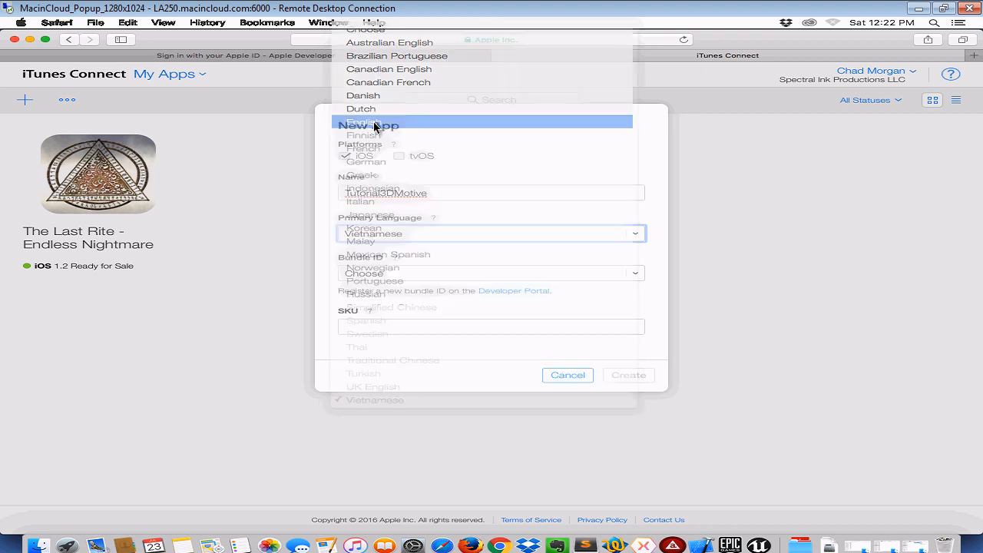
Assign the Tutorial for 3D Motive bundle ID and SKU 1.0, and create the app.
left_click(637, 275)
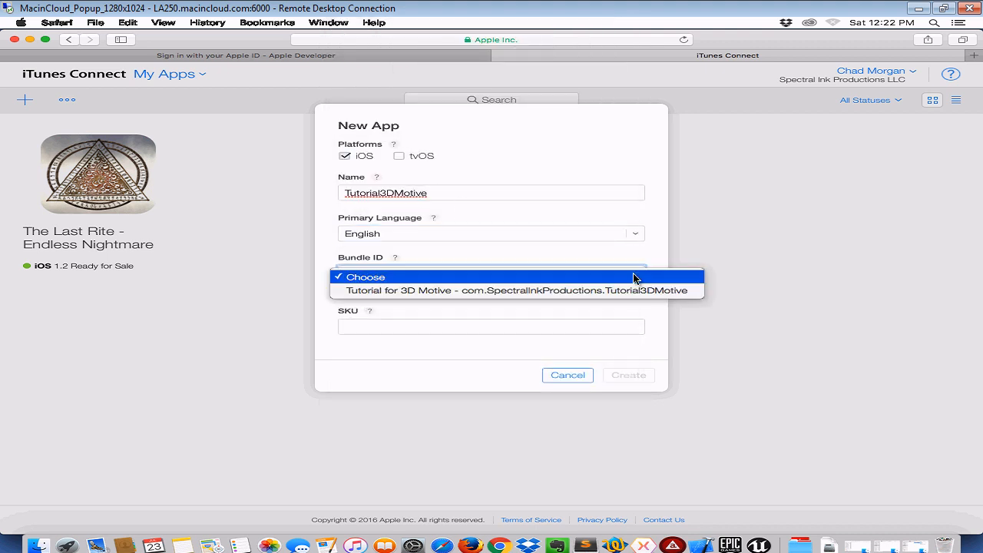
left_click(584, 297)
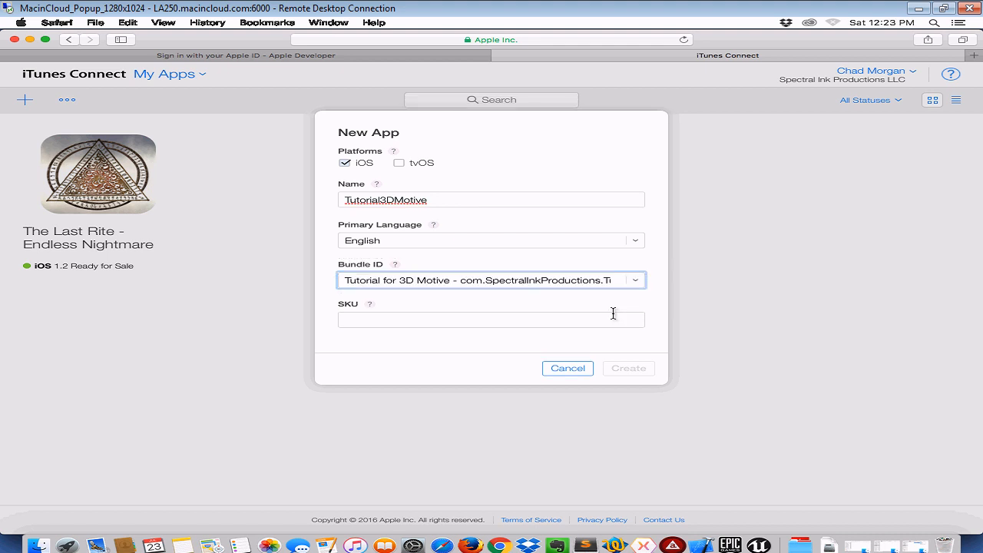
left_click(495, 321)
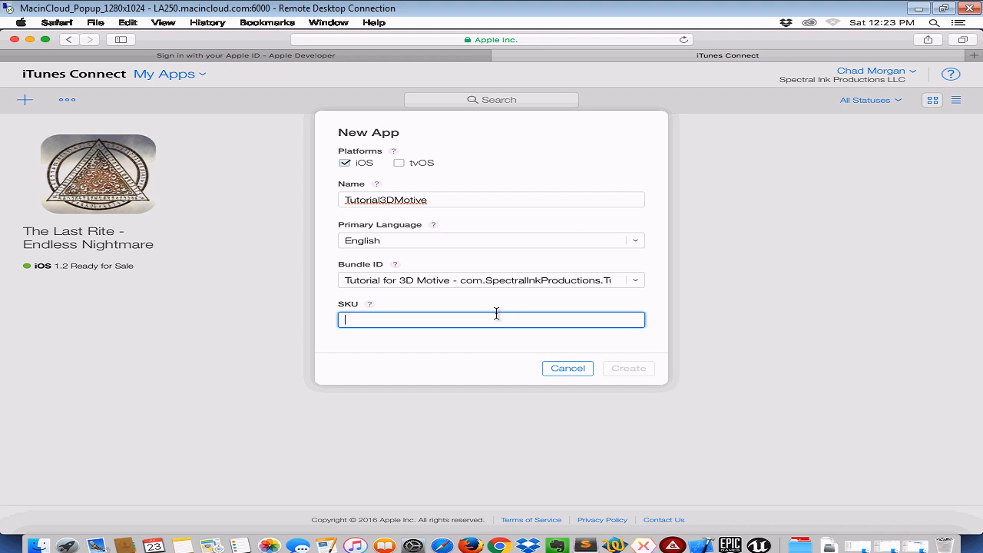
type("1.0")
left_click(638, 372)
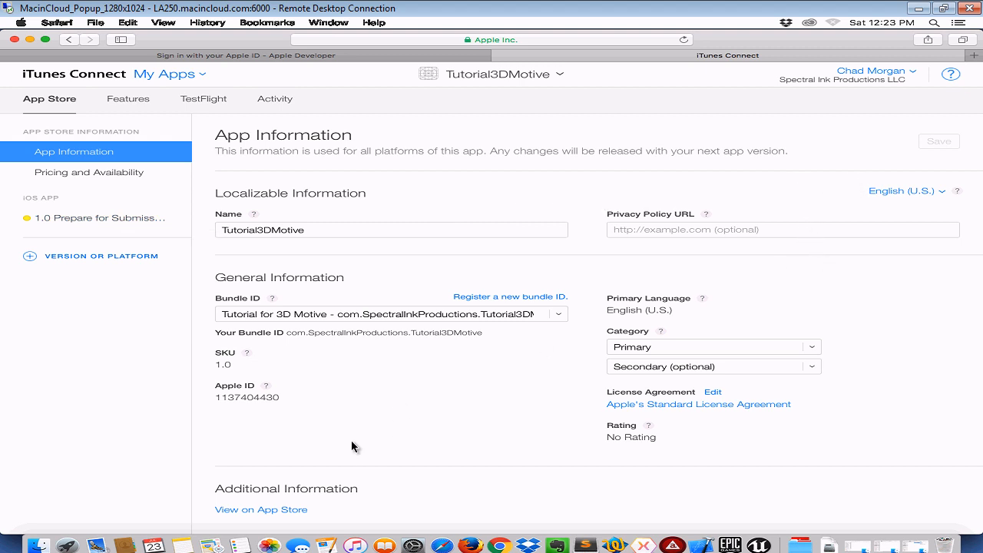
Open the iOS app's 1.0 Prepare for Submission page and look through its version information down to the Build section.
left_click(96, 220)
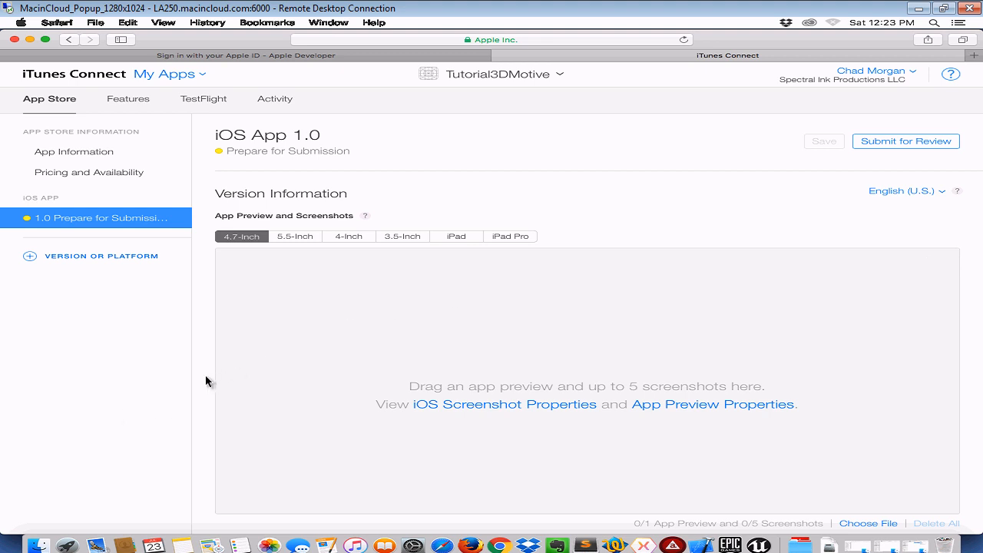
scroll(219, 464, "down", 10)
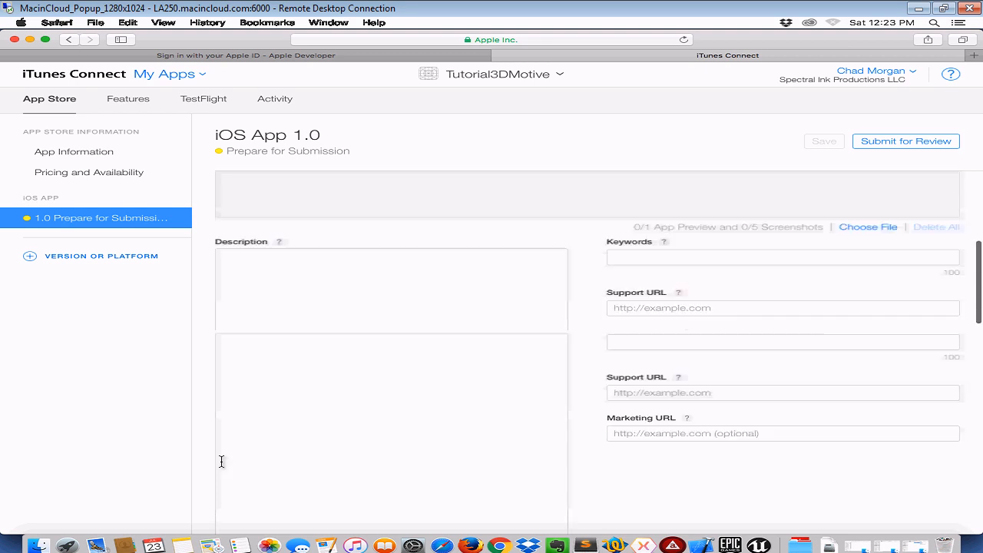
scroll(221, 460, "up", 3)
scroll(220, 460, "up", 4)
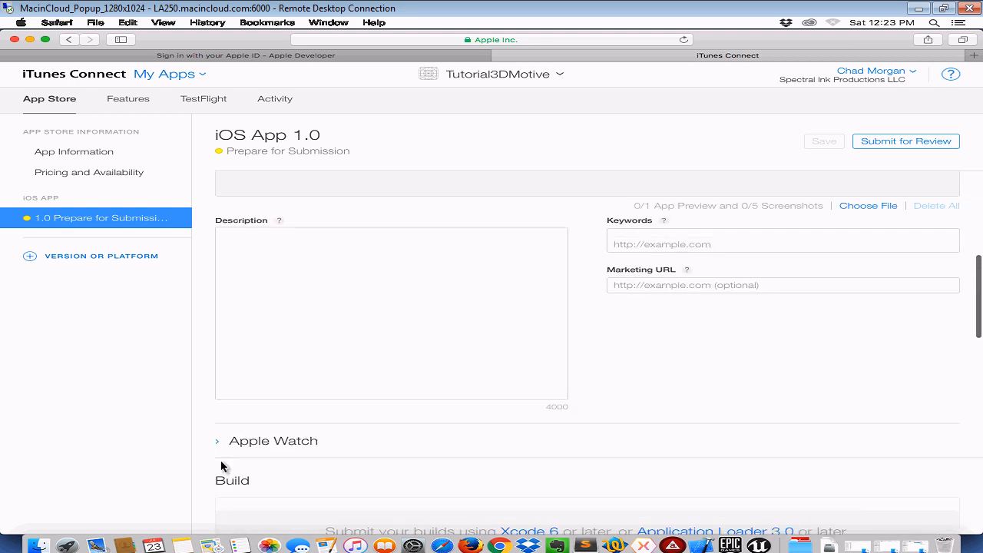
scroll(220, 460, "down", 7)
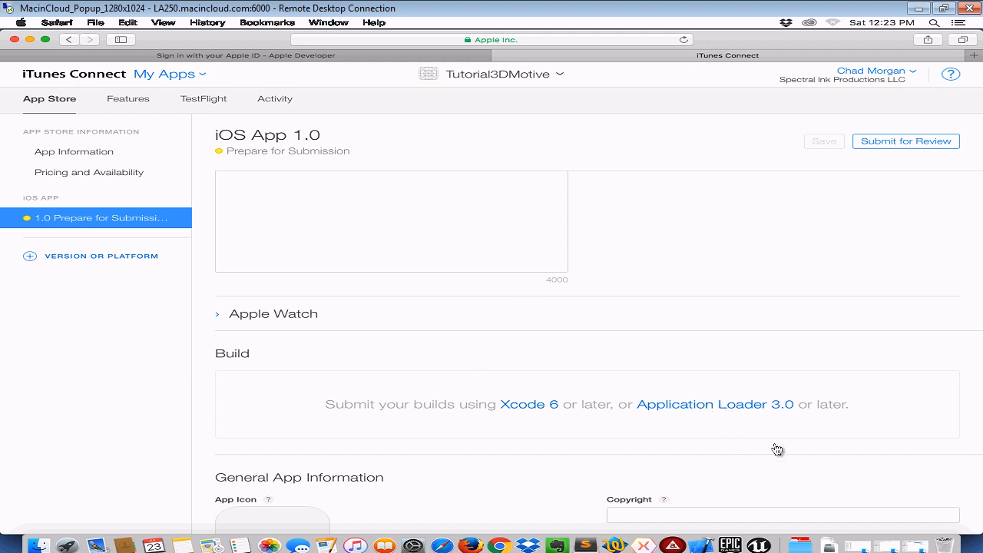
Switch to Application Loader 3.5 from the Applications folder and start a Deliver Your App submission.
left_click(802, 547)
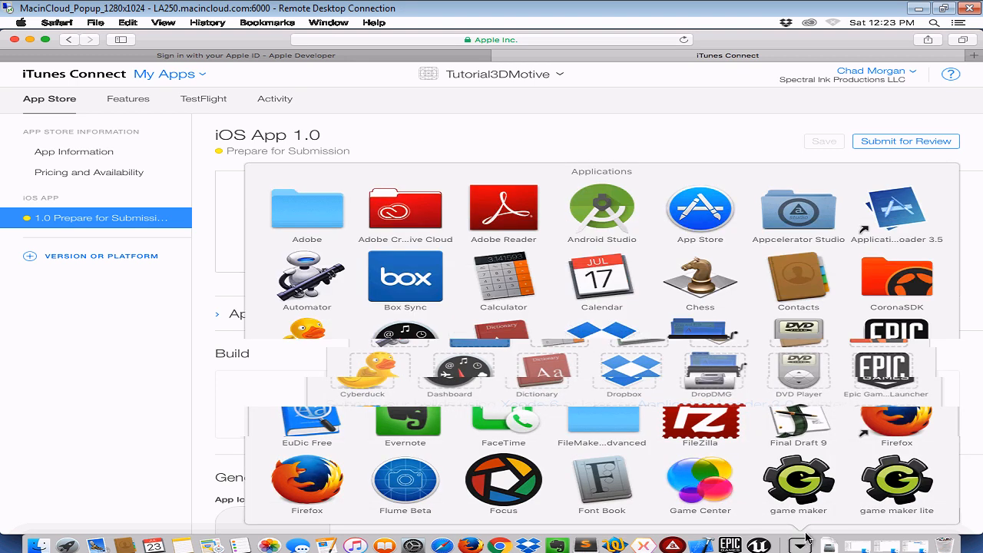
left_click(896, 209)
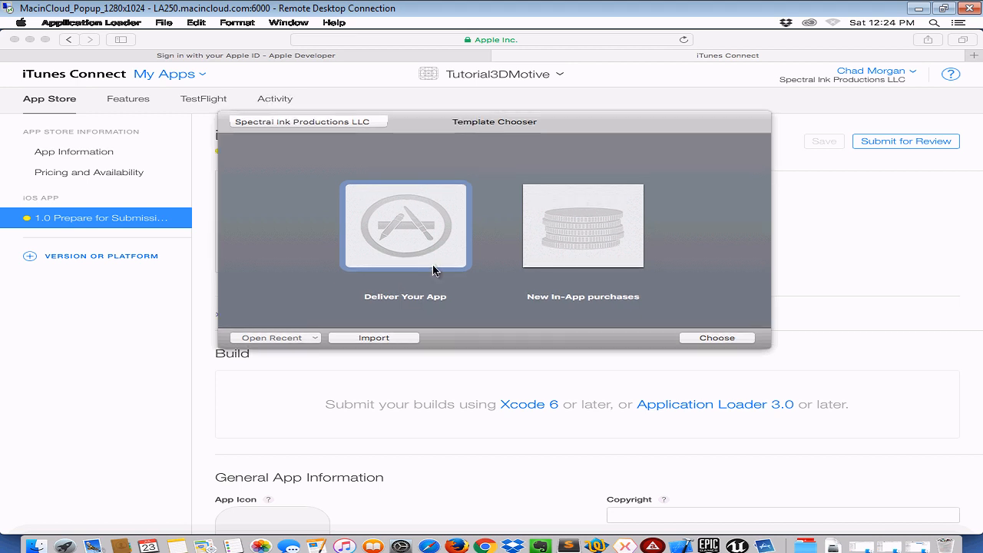
double_click(411, 230)
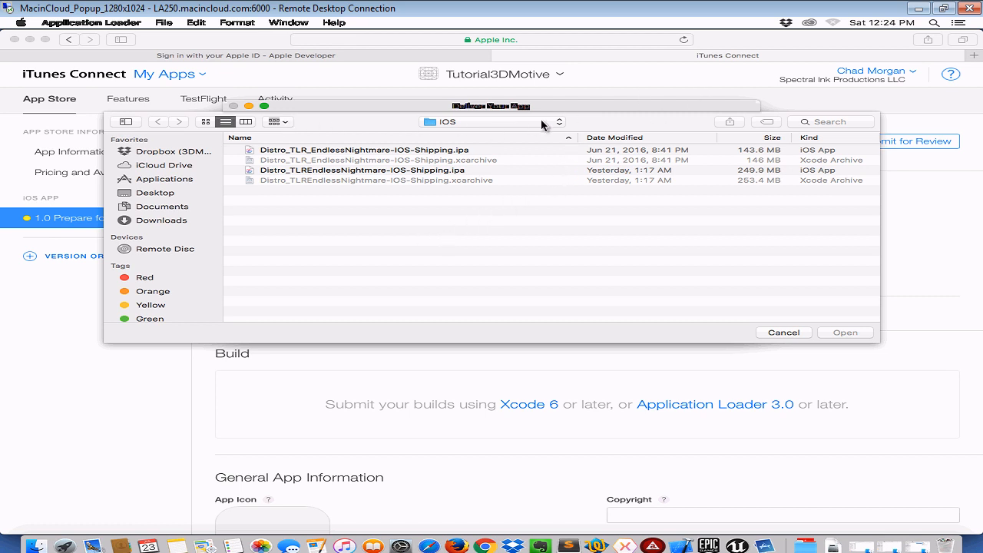
Browse to the Unreal Projects folder and check the packaged folder inside Tutorial3DMotive 4.12 for a build.
left_click(561, 122)
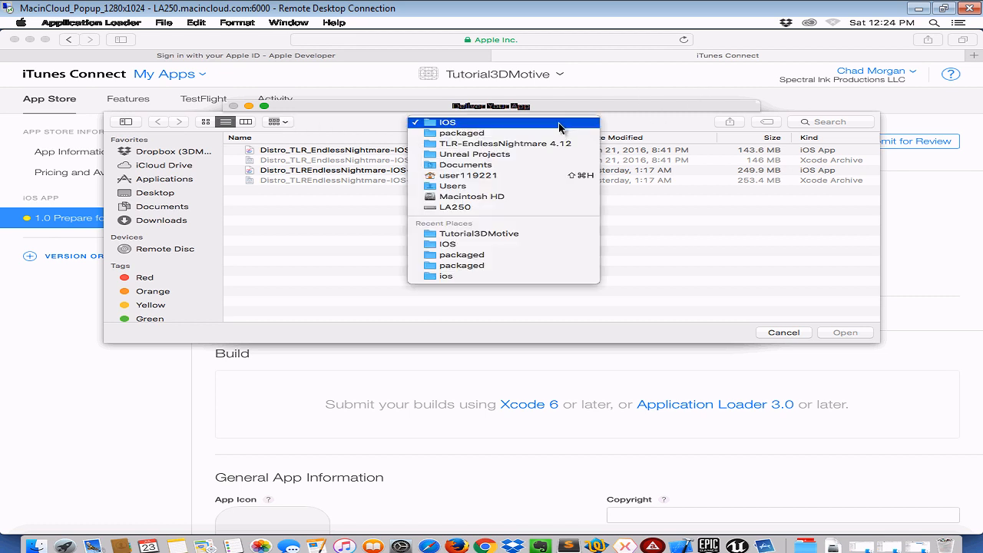
left_click(489, 157)
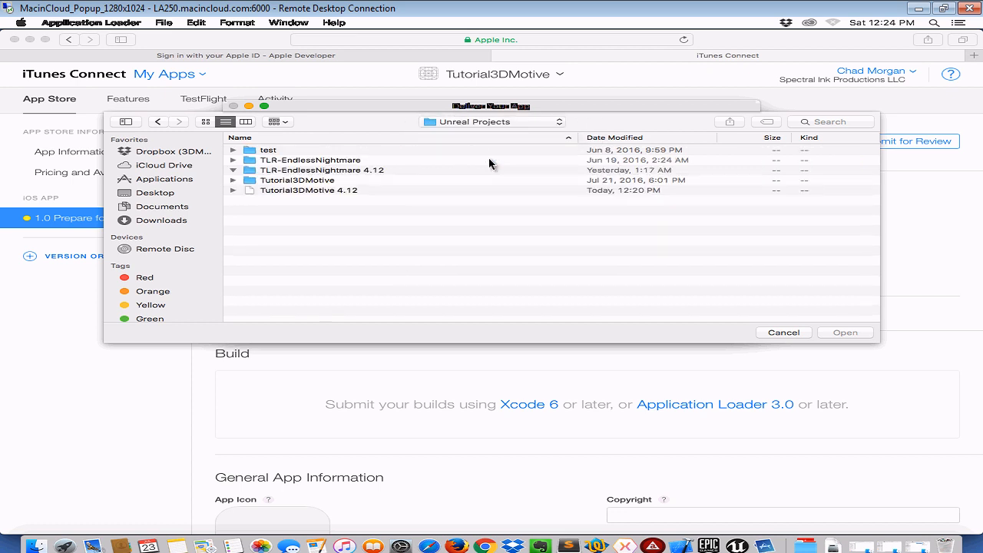
left_click(231, 170)
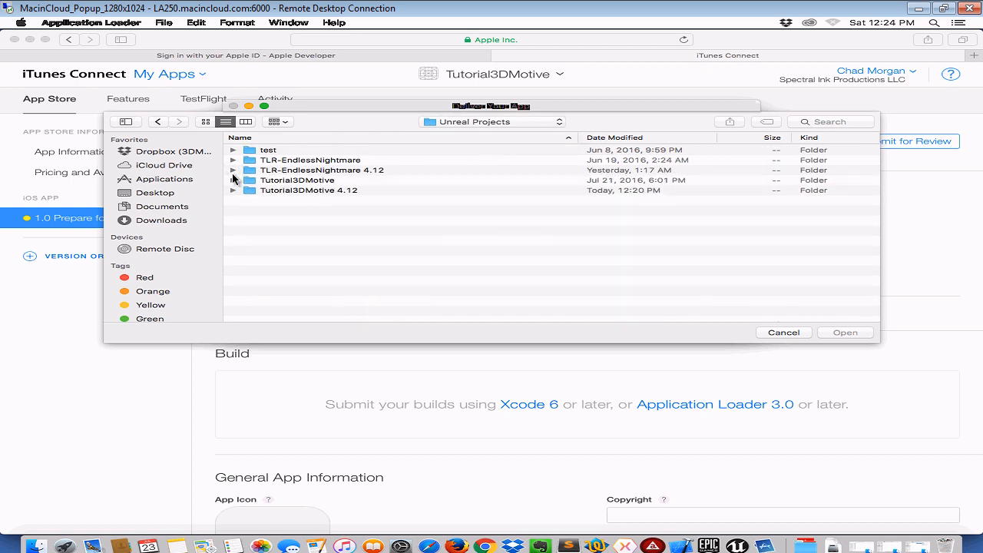
left_click(230, 190)
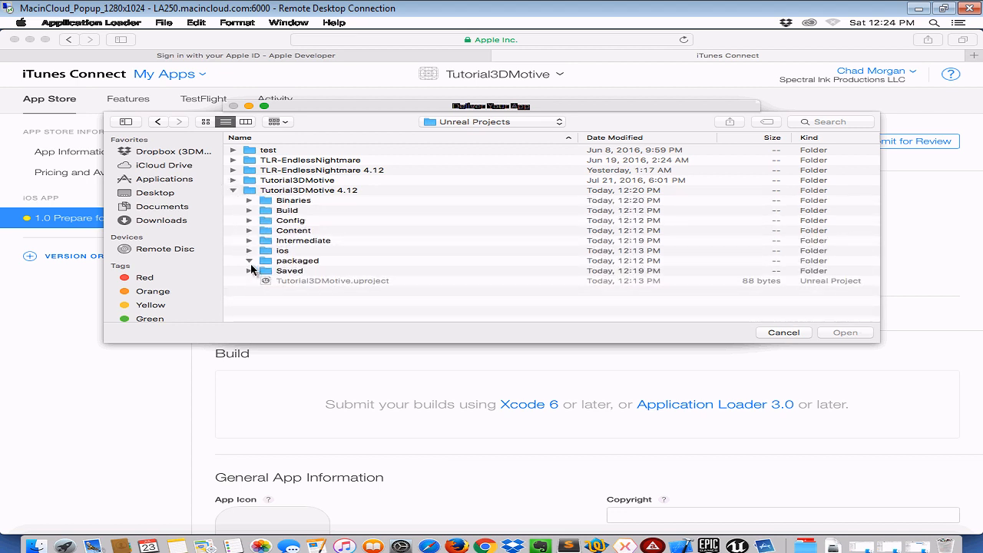
left_click(278, 262)
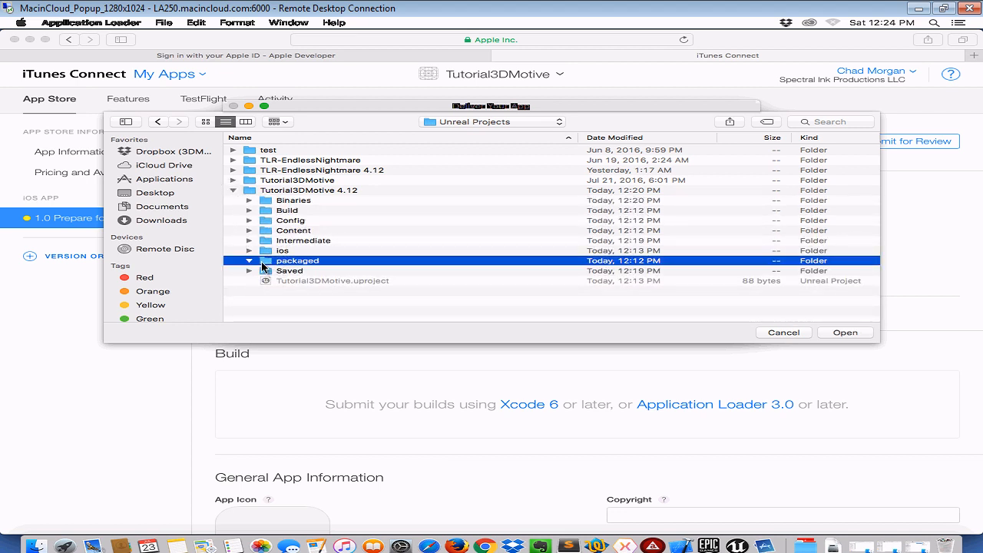
double_click(264, 260)
left_click(511, 121)
left_click(481, 145)
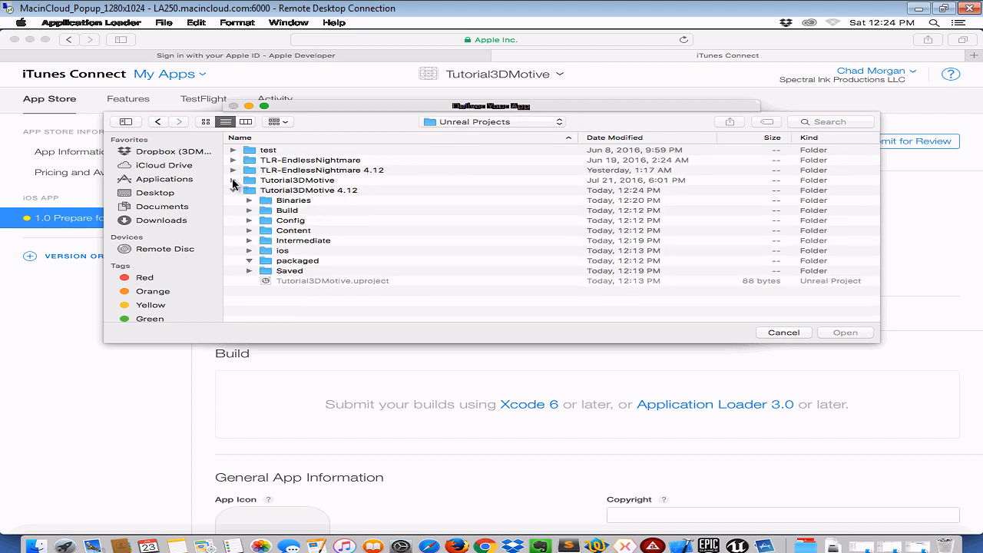
Open Tutorial3DMotive.ipa from the packaged/IOS folder of the Tutorial3DMotive project for delivery.
left_click(232, 179)
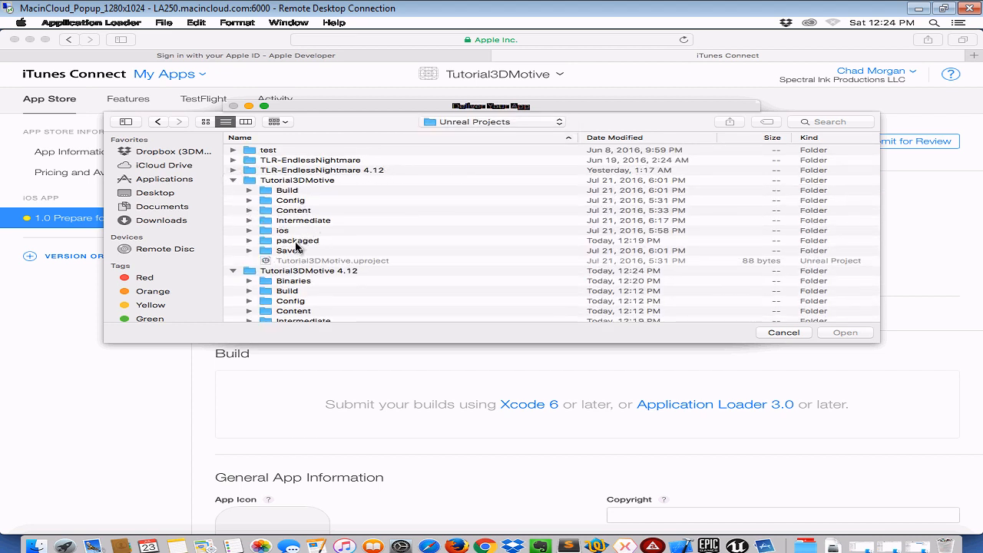
left_click(298, 242)
left_click(249, 241)
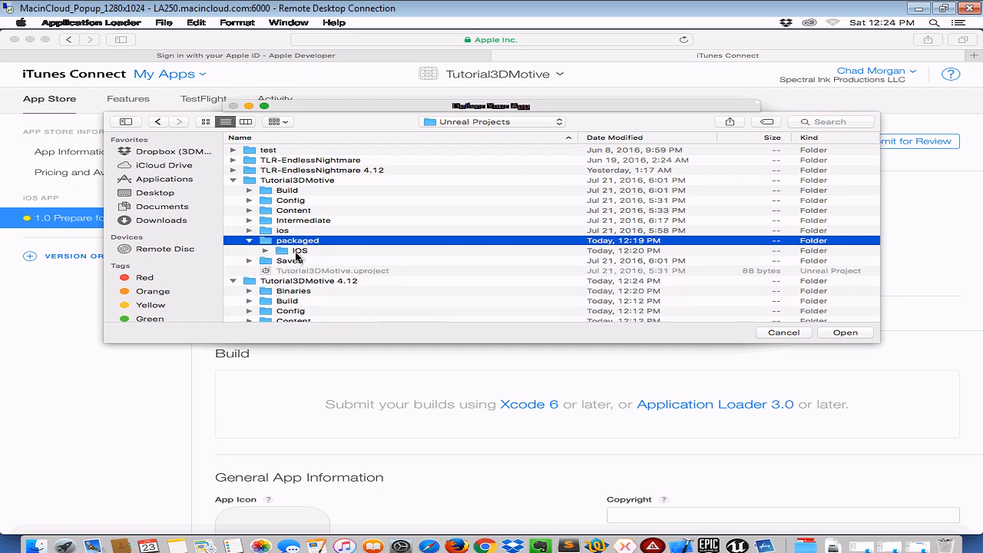
left_click(289, 251)
left_click(265, 252)
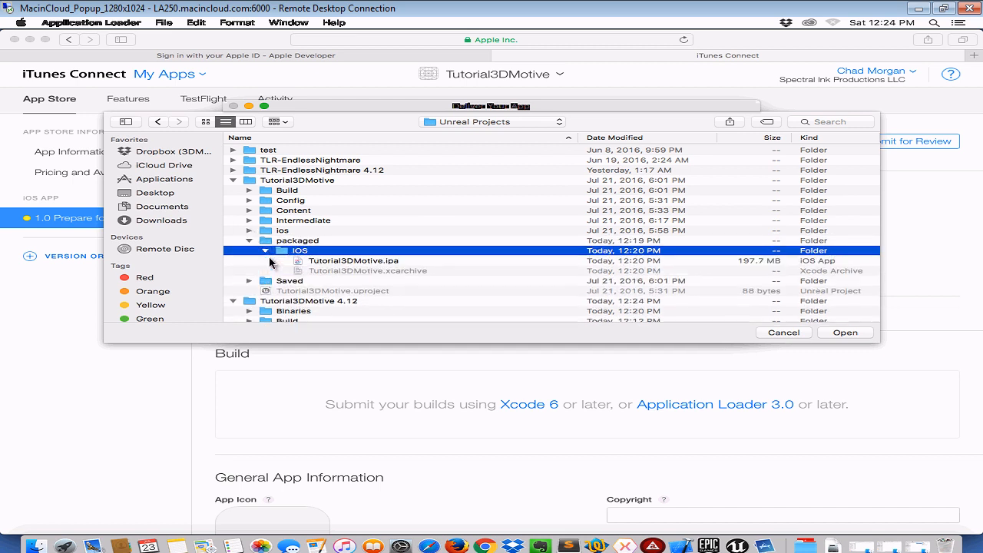
left_click(349, 262)
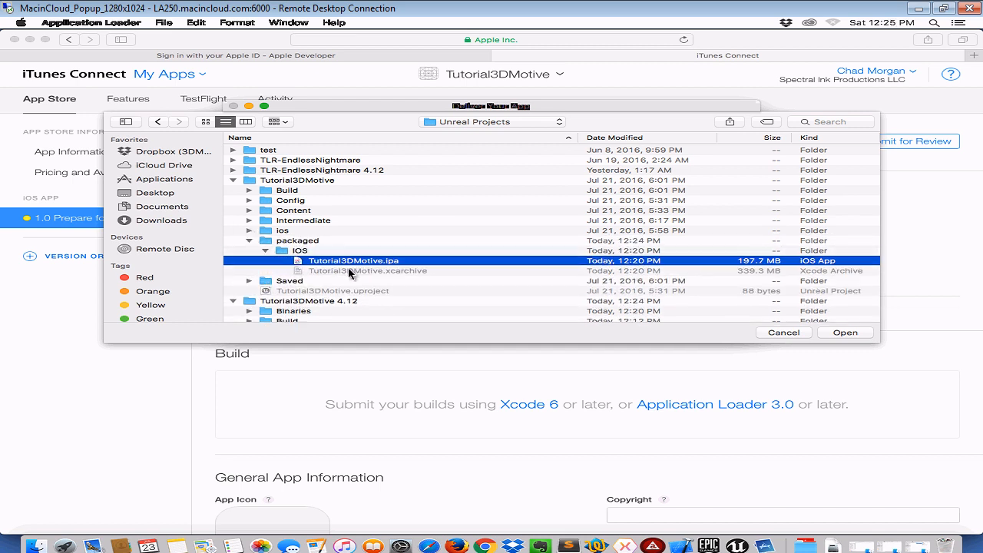
left_click(855, 332)
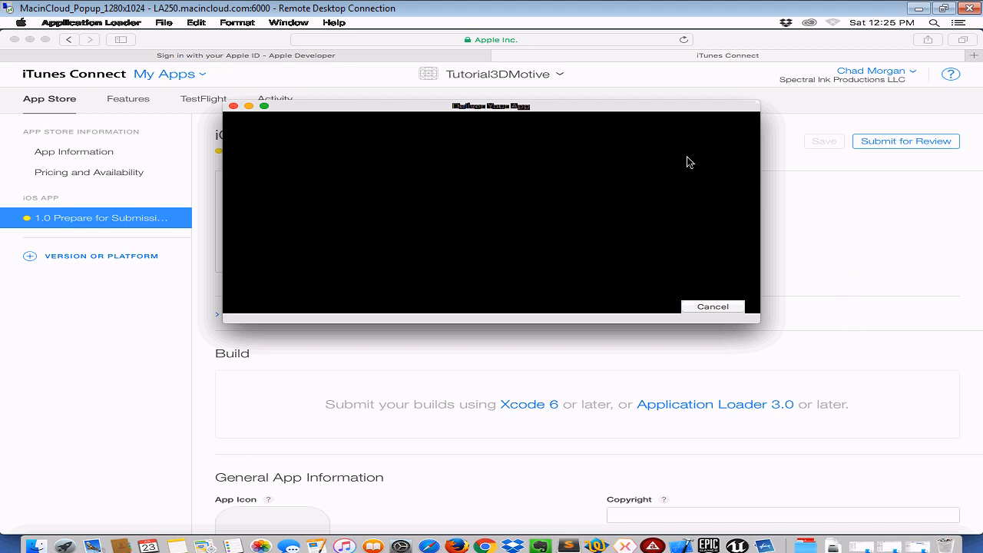
Minimize and restore the Deliver Your App window, and proceed from the Tutorial3DMotive 1.0 app details to adding the application.
left_click_drag(522, 109, 549, 145)
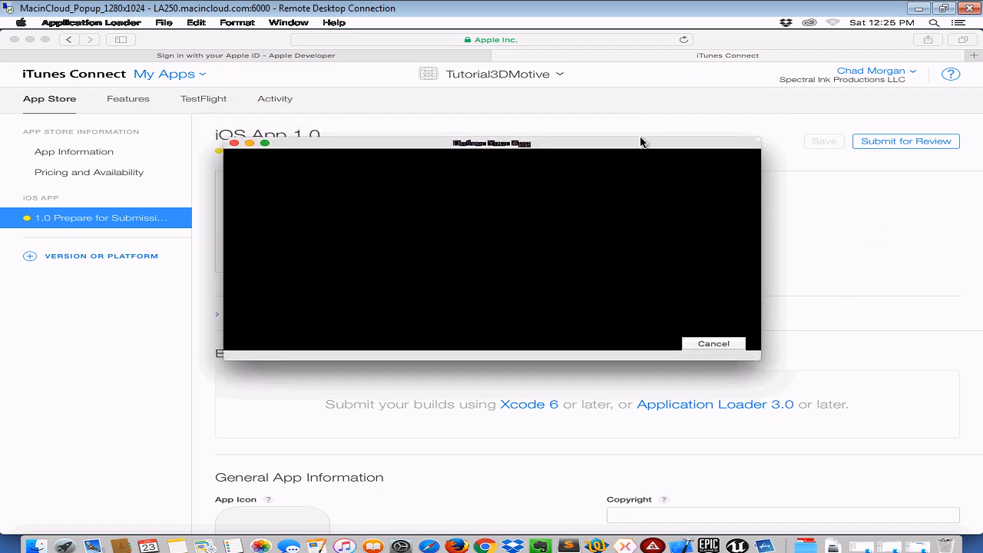
left_click(250, 143)
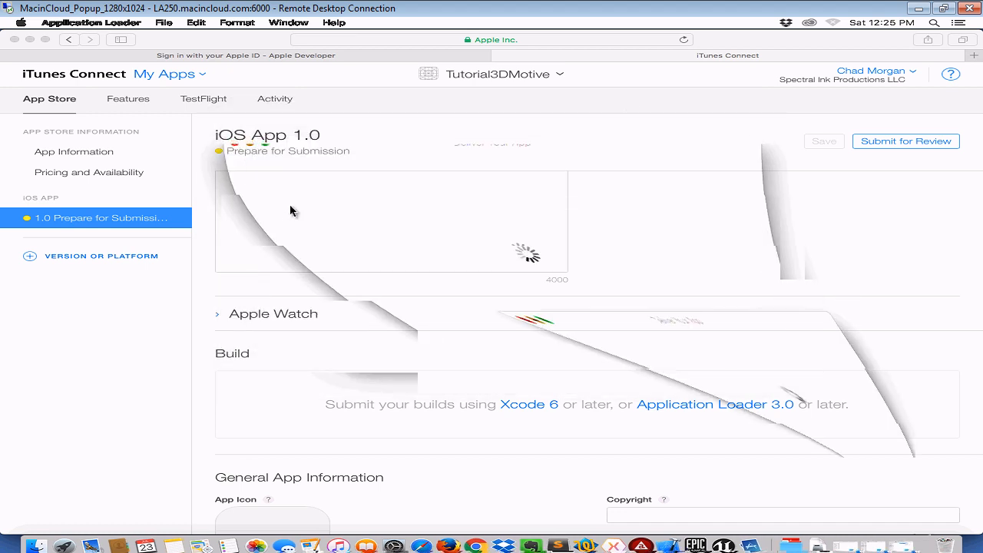
left_click(919, 547)
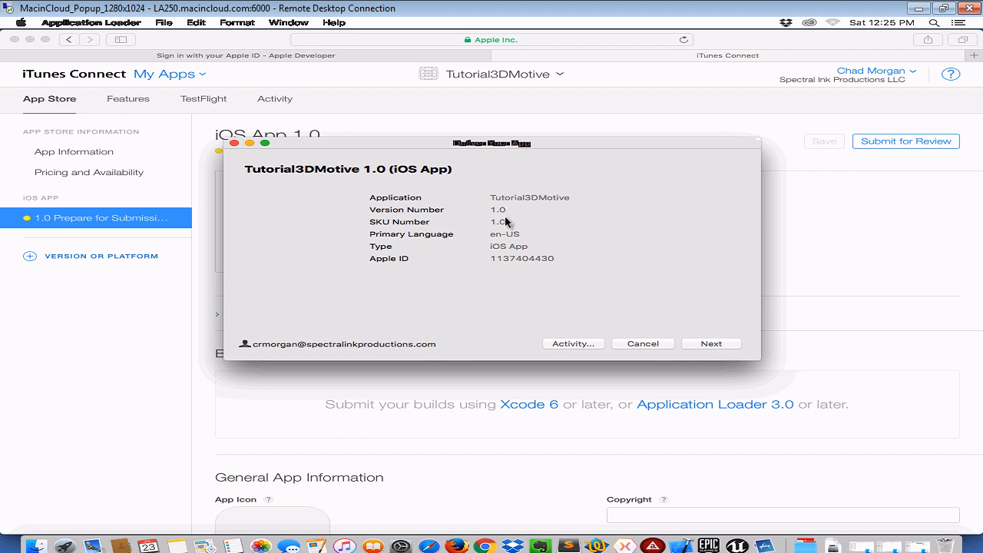
left_click(711, 344)
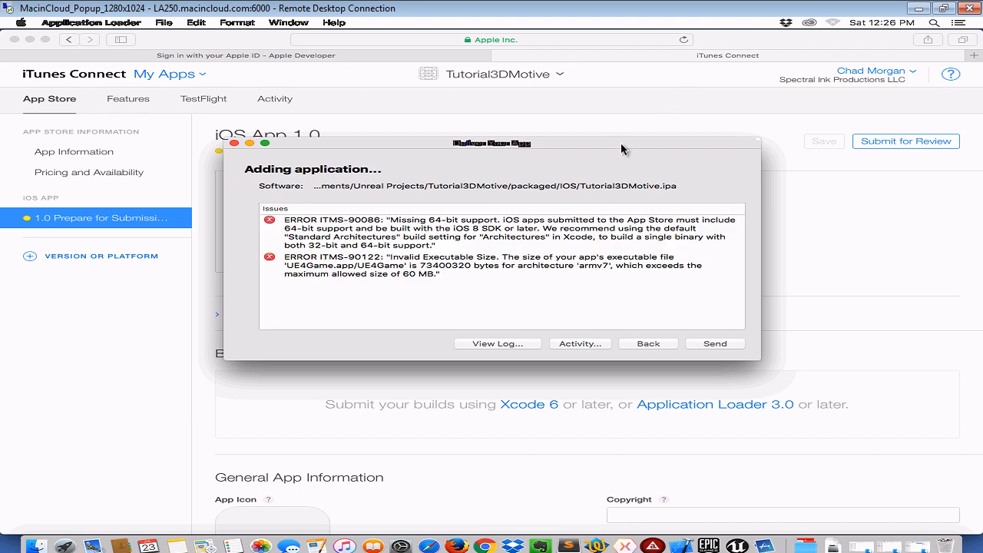
Finish the Deliver Your App submission of Tutorial3DMotive-IOS-Shipping.ipa and return to the Template Chooser.
left_click_drag(620, 143, 630, 152)
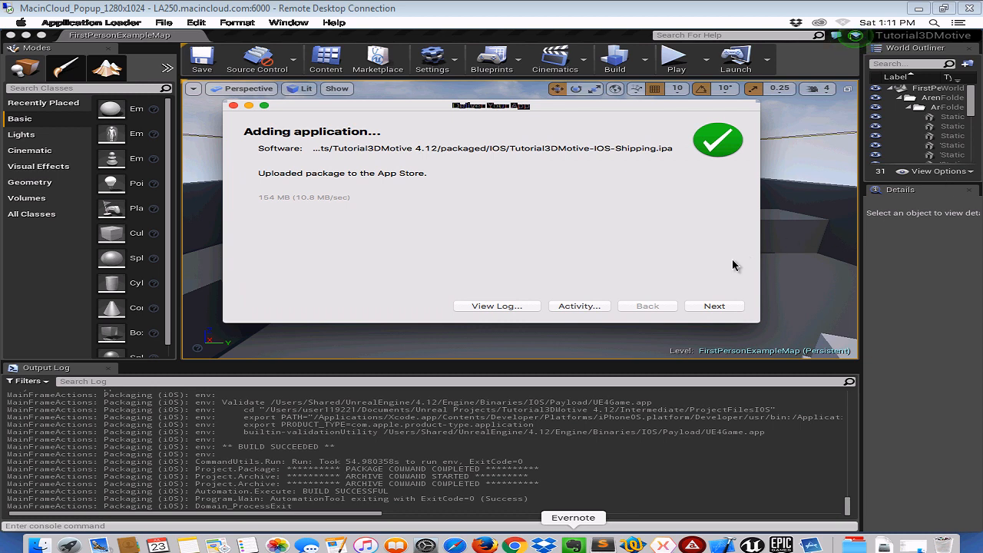
left_click(717, 308)
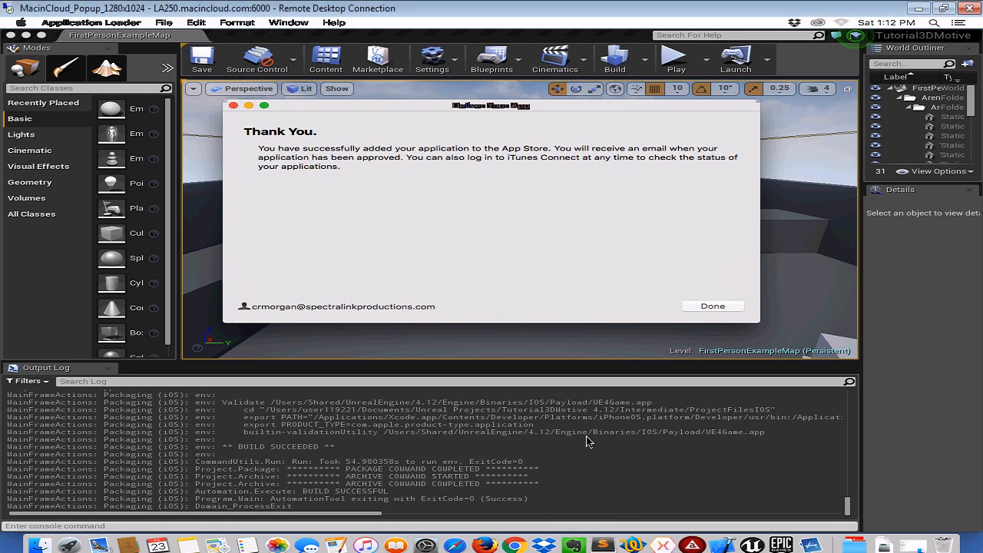
left_click(711, 307)
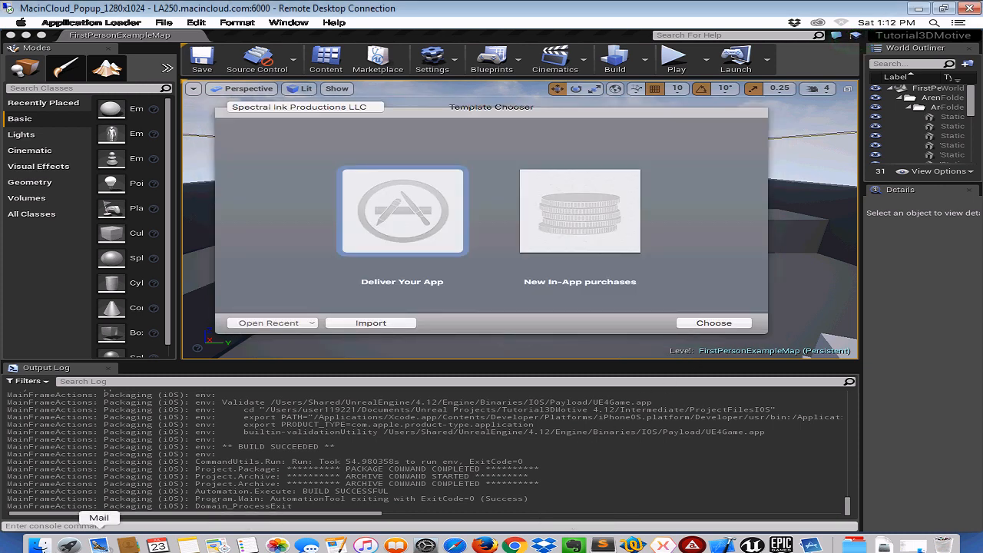
Compare Tutorial3DMotive.ipa and Tutorial3DMotive-IOS-Shipping.ipa in the Tutorial3DMotive 4.12 packaged/IOS folder in Finder, showing their full names, and close the folder window.
left_click(44, 547)
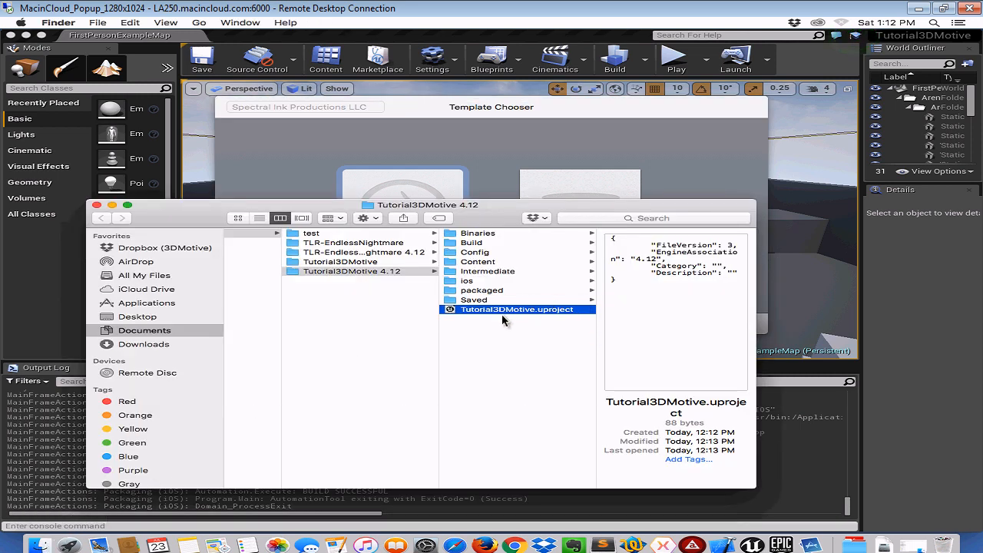
left_click(486, 291)
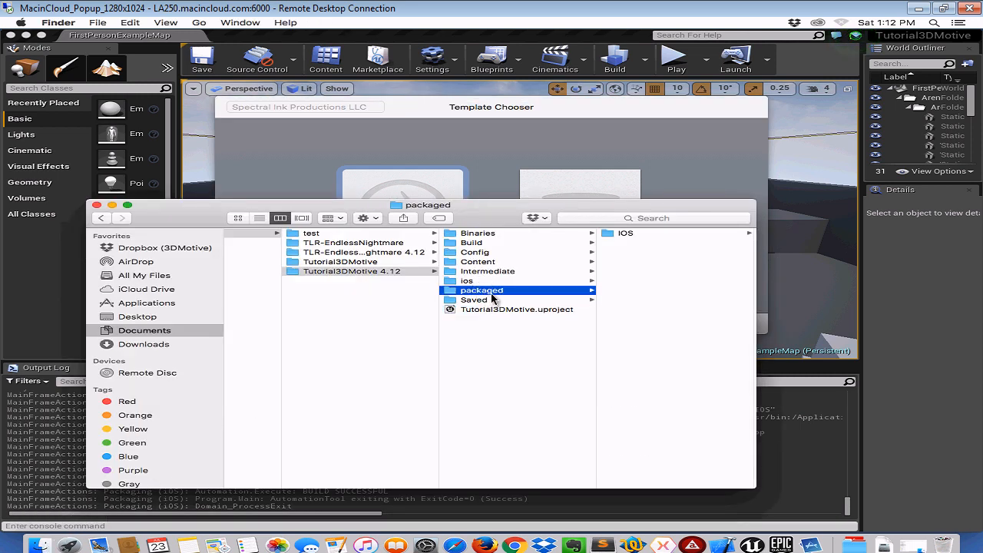
left_click(614, 237)
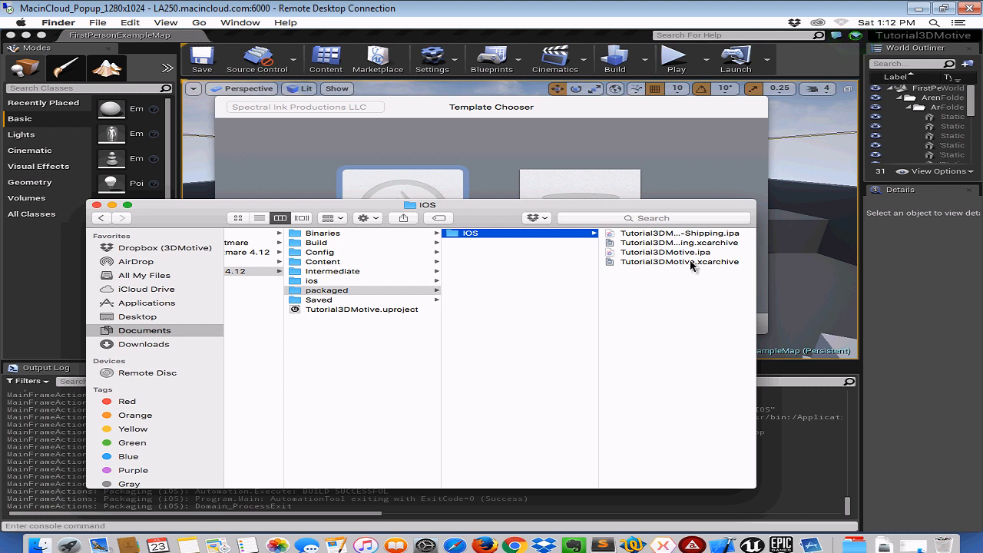
left_click(644, 252)
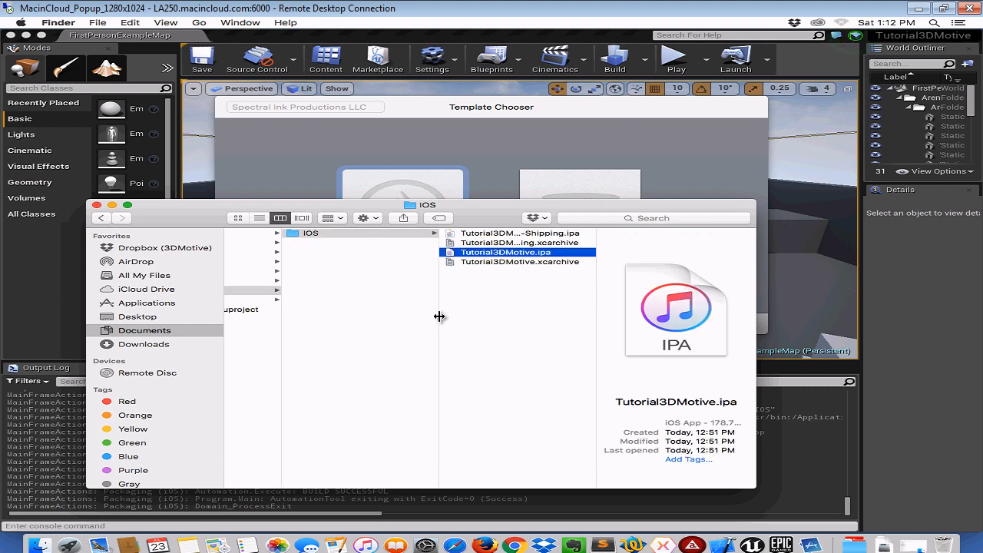
left_click_drag(440, 316, 377, 311)
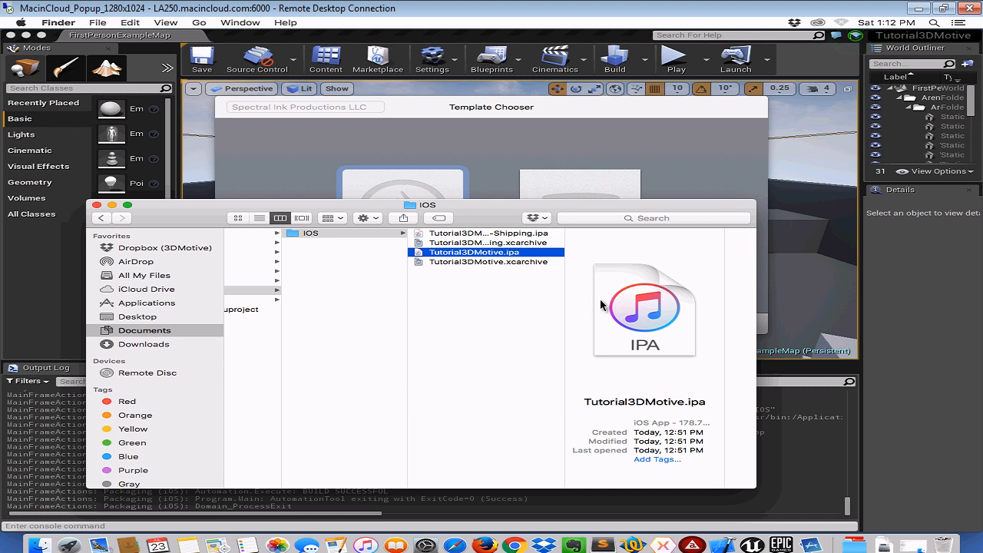
double_click(565, 308)
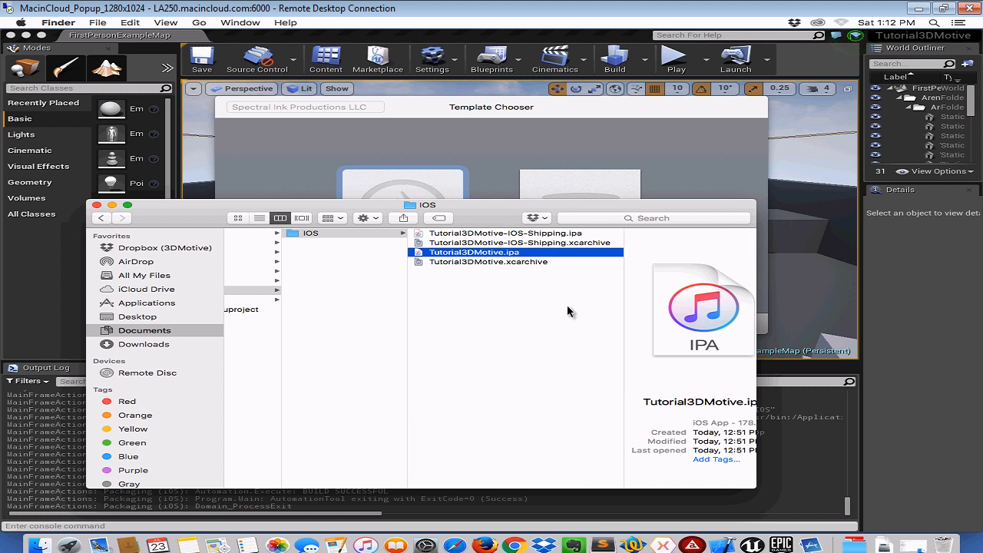
left_click(551, 234)
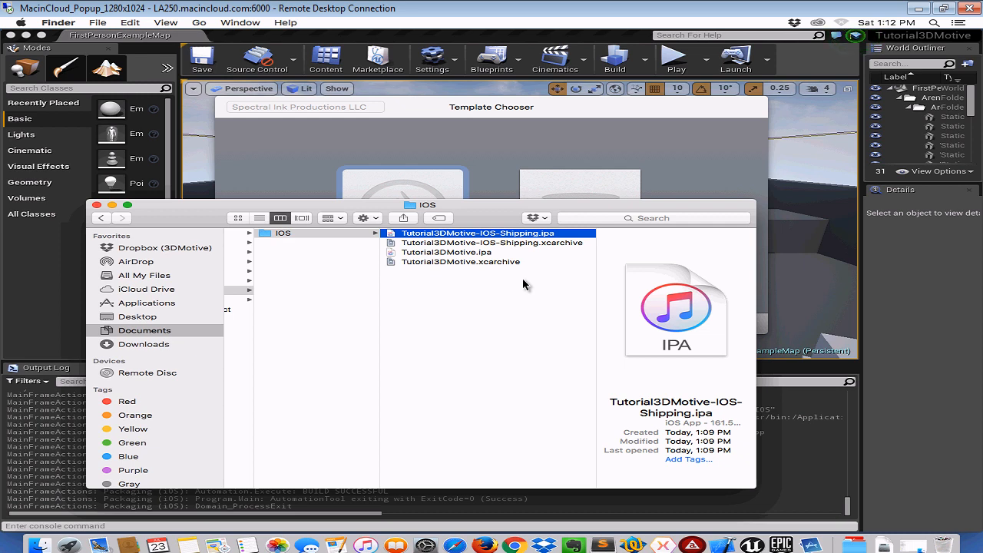
left_click(321, 157)
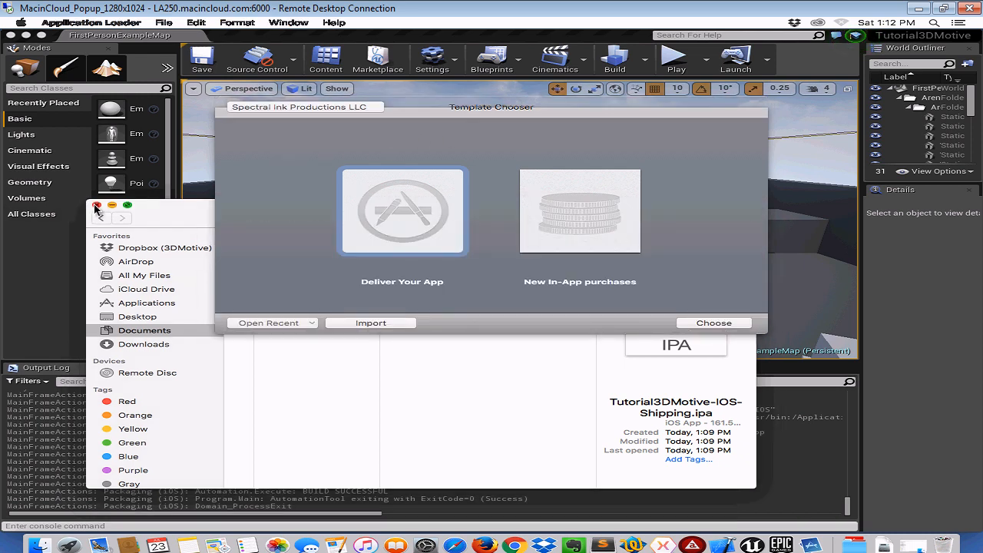
left_click(97, 205)
Switch to Unreal Editor and check which build configuration is set for packaging the project.
left_click(196, 22)
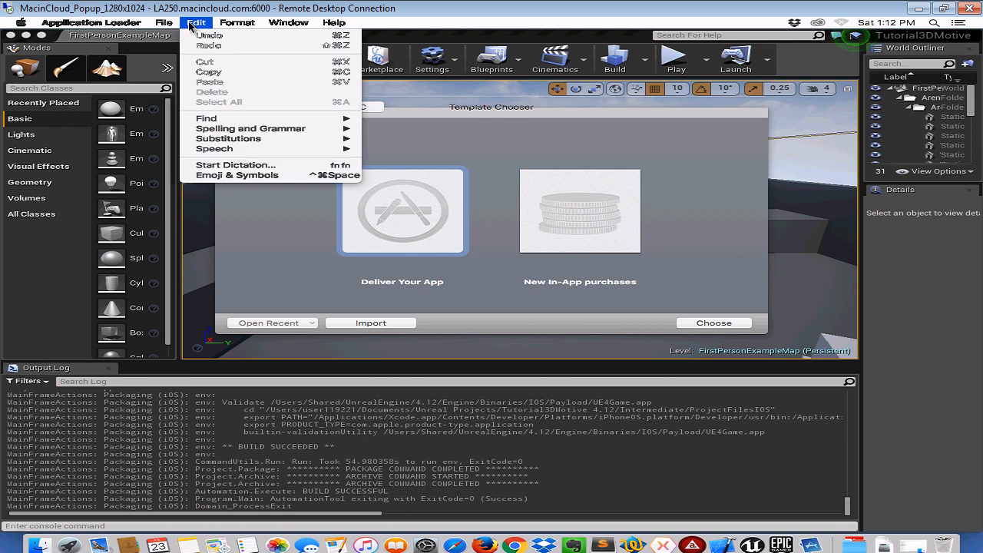
mouse_move(196, 24)
mouse_move(334, 22)
left_click(203, 36)
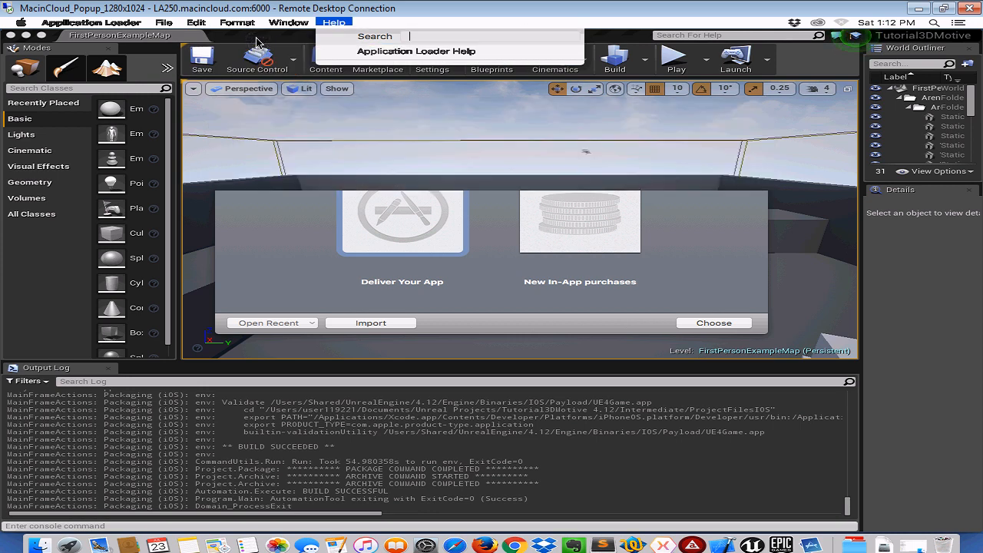
left_click(167, 23)
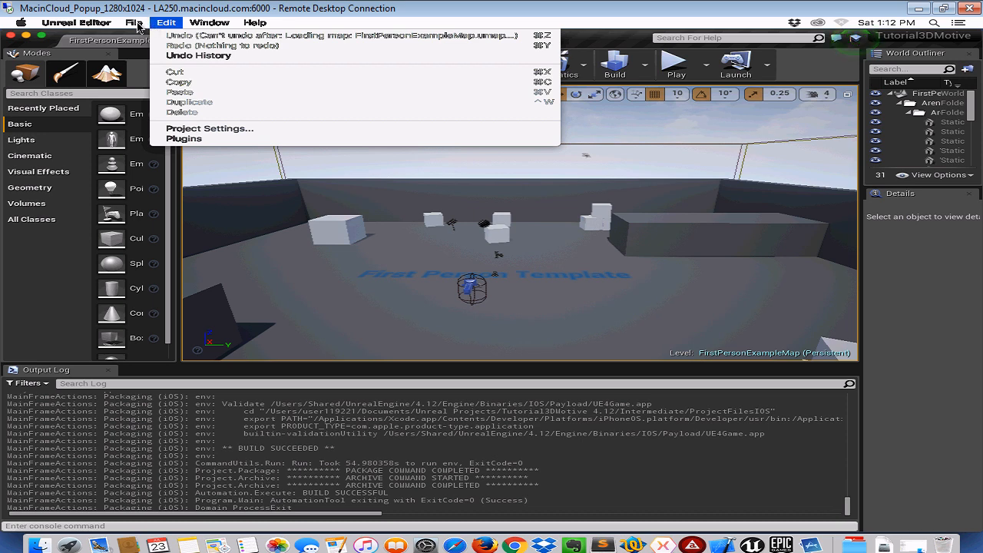
mouse_move(139, 26)
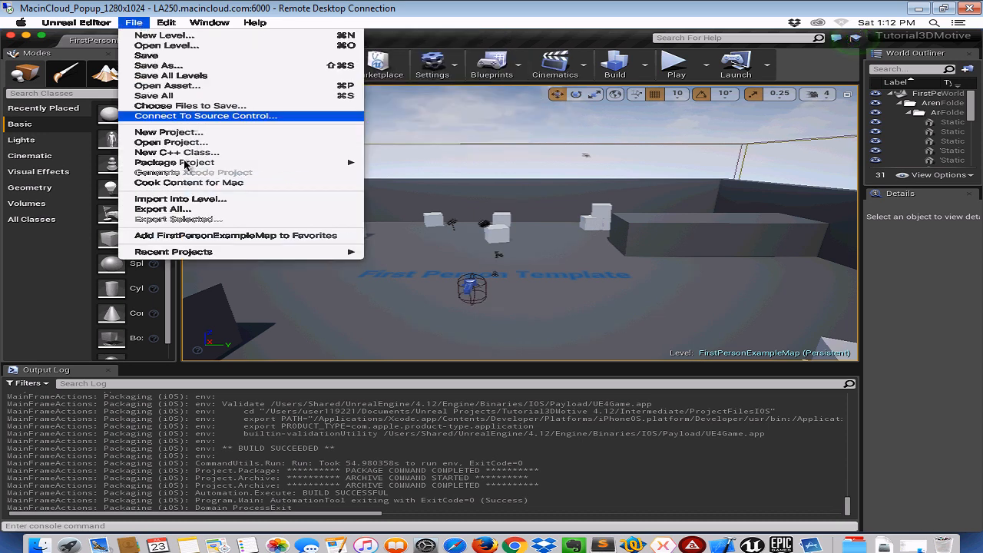
mouse_move(184, 164)
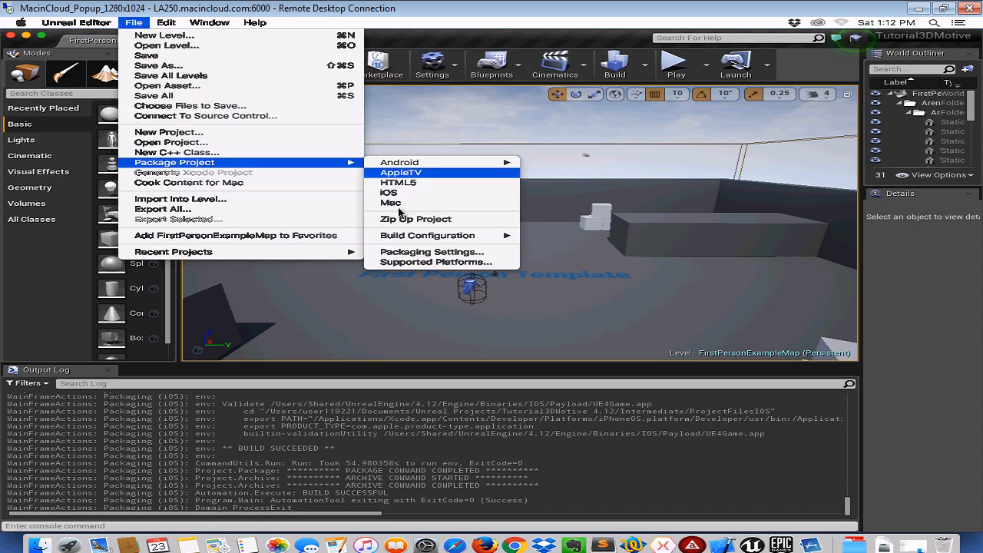
mouse_move(419, 238)
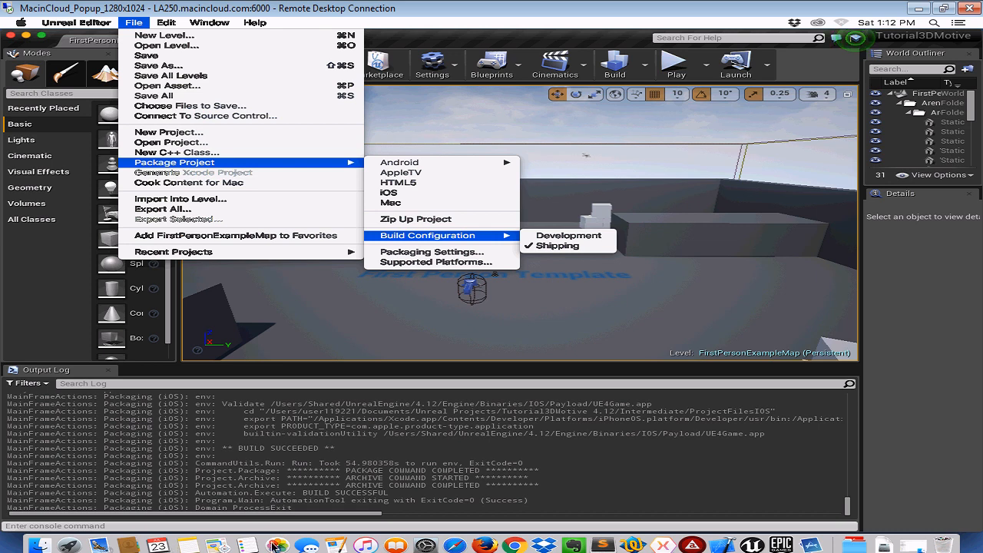
Switch to the iTunes Connect page in Safari and turn on Game Center for iOS App 1.0.
left_click(456, 546)
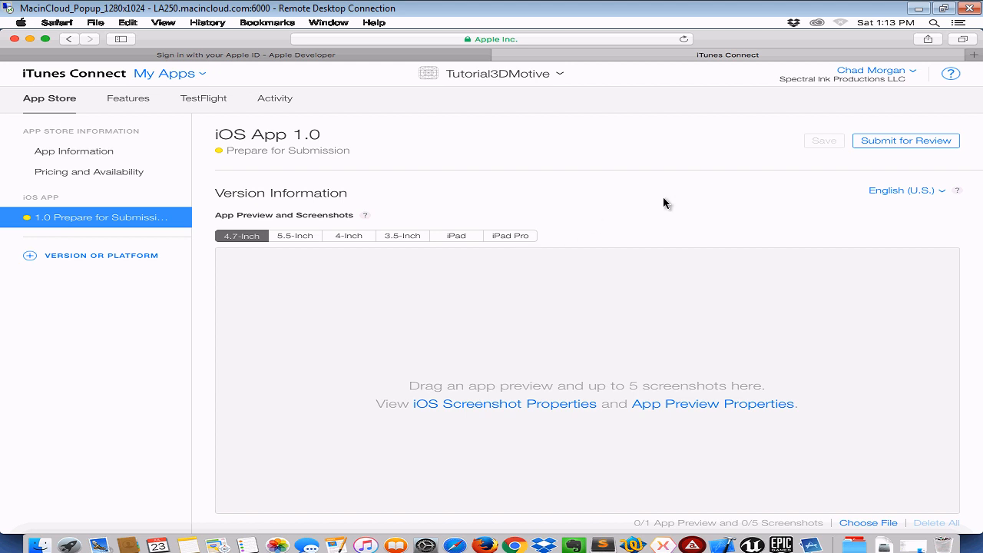
scroll(664, 198, "down", 10)
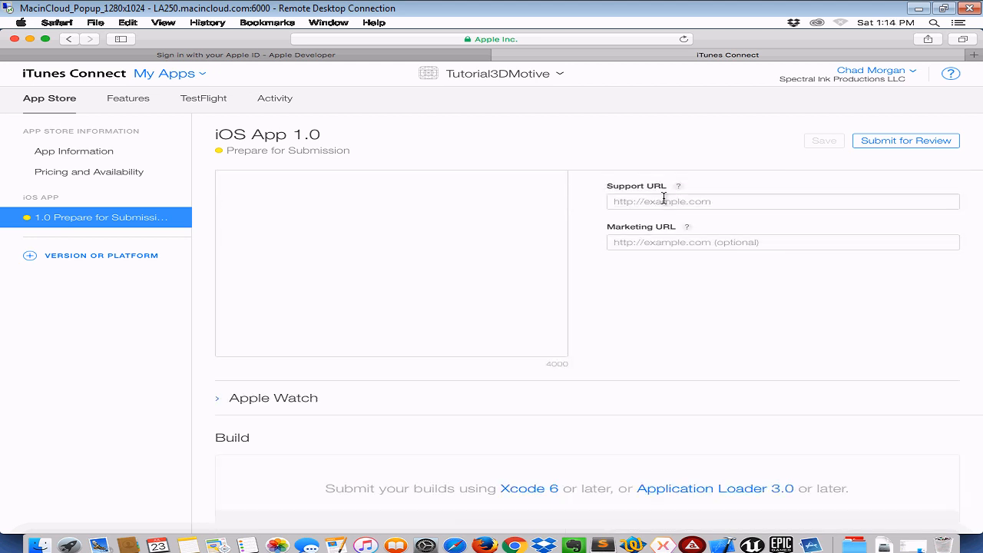
scroll(663, 198, "down", 5)
scroll(664, 198, "up", 2)
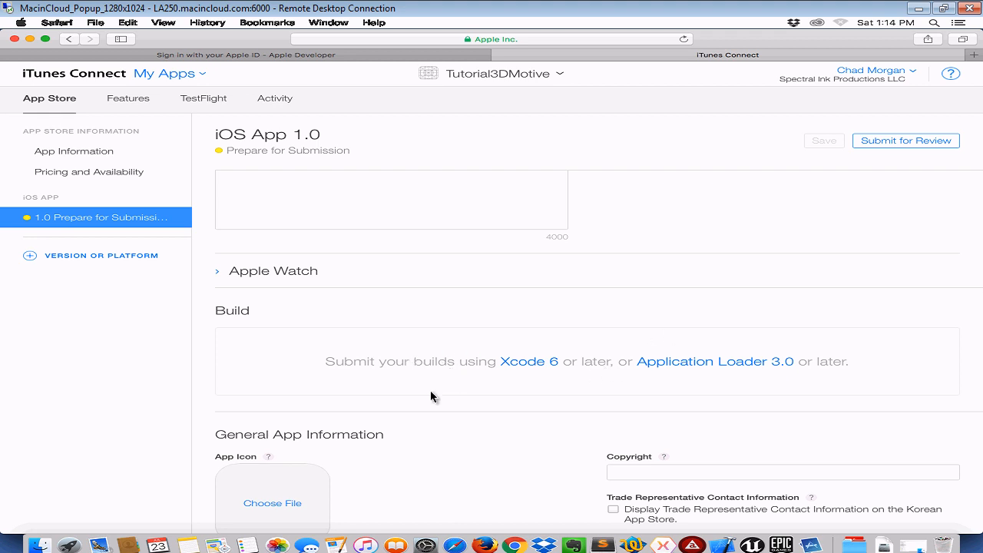
scroll(430, 396, "down", 10)
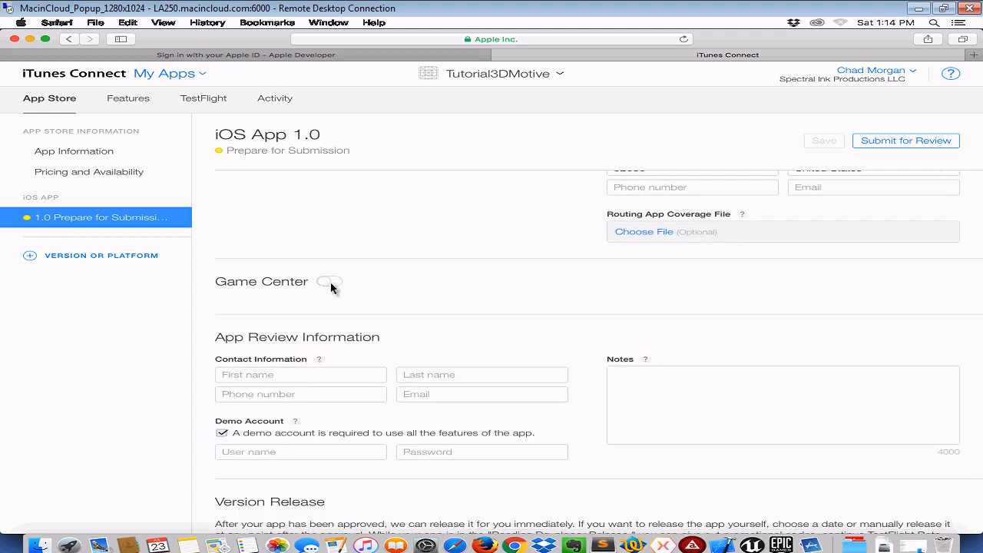
left_click(326, 285)
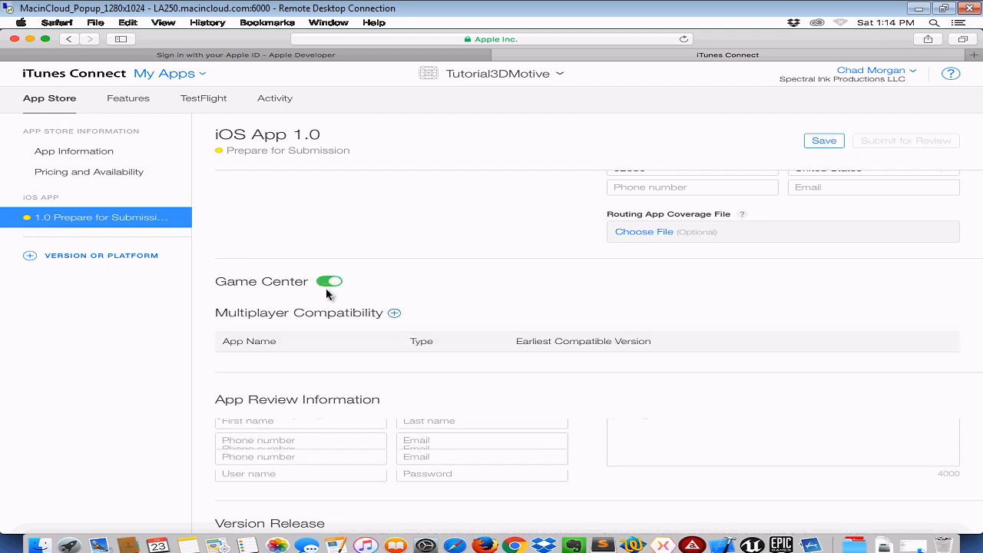
Look over the iOS App 1.0 version page and save its changes when leaving for App Information.
scroll(301, 297, "down", 3)
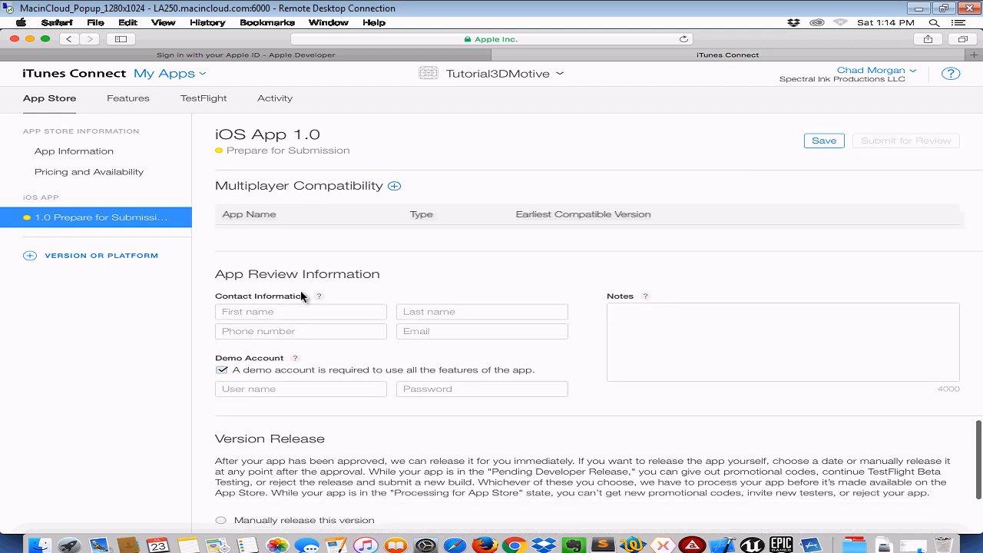
scroll(254, 424, "up", 8)
scroll(269, 424, "down", 2)
scroll(270, 423, "down", 6)
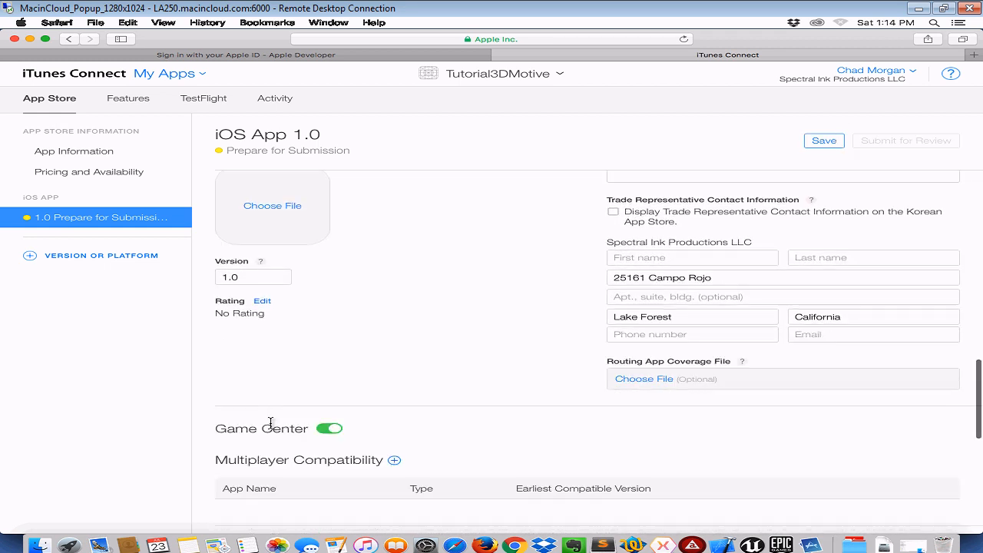
scroll(270, 423, "down", 4)
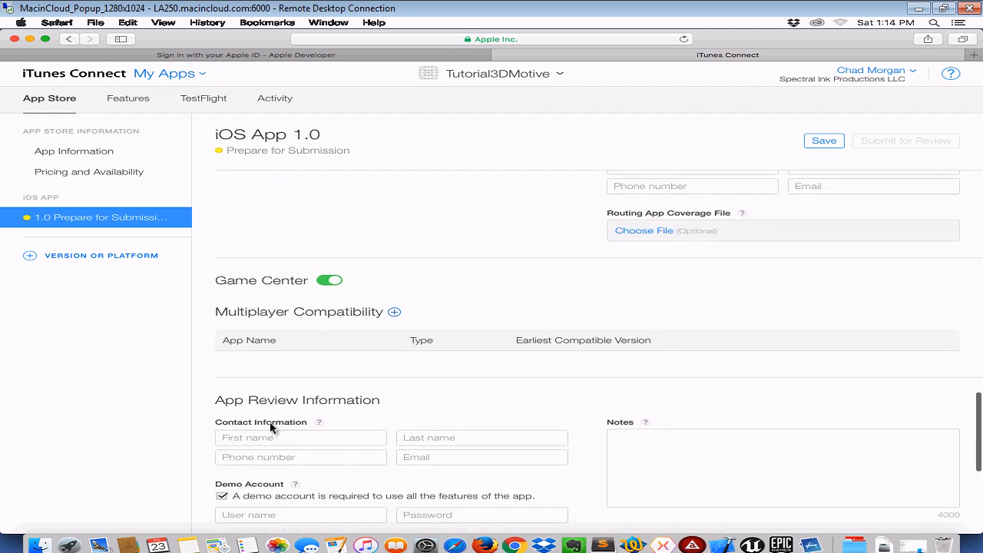
scroll(270, 429, "up", 10)
left_click(92, 151)
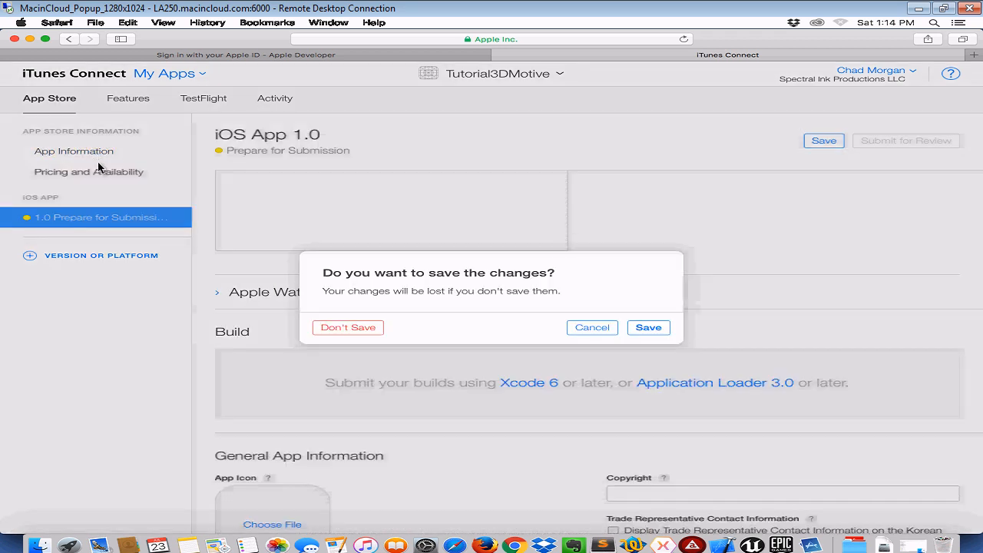
left_click(651, 331)
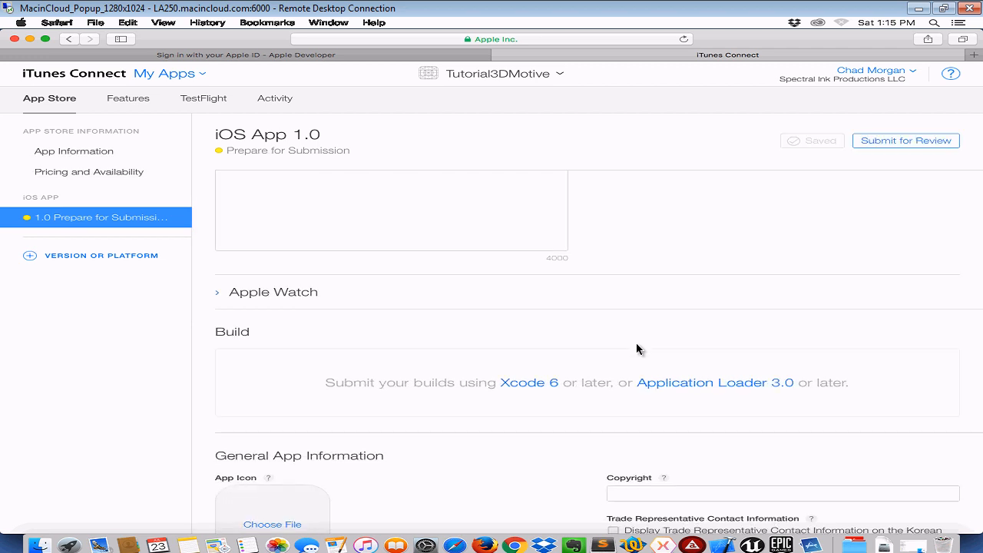
Choose 1.0 as the earliest compatible version for Tutorial3DMotive under Game Center's Multiplayer Compatibility.
scroll(638, 341, "down", 10)
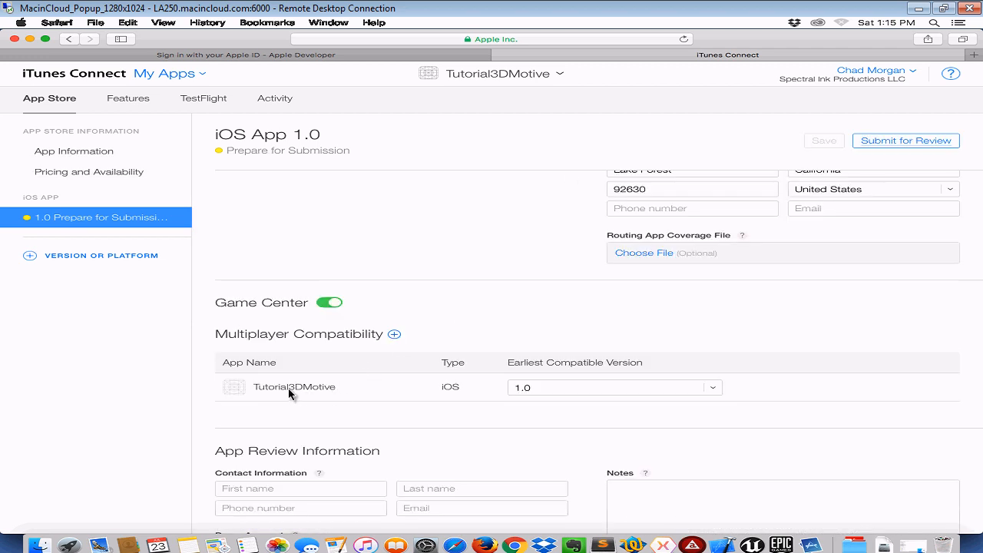
mouse_move(230, 390)
left_click(714, 390)
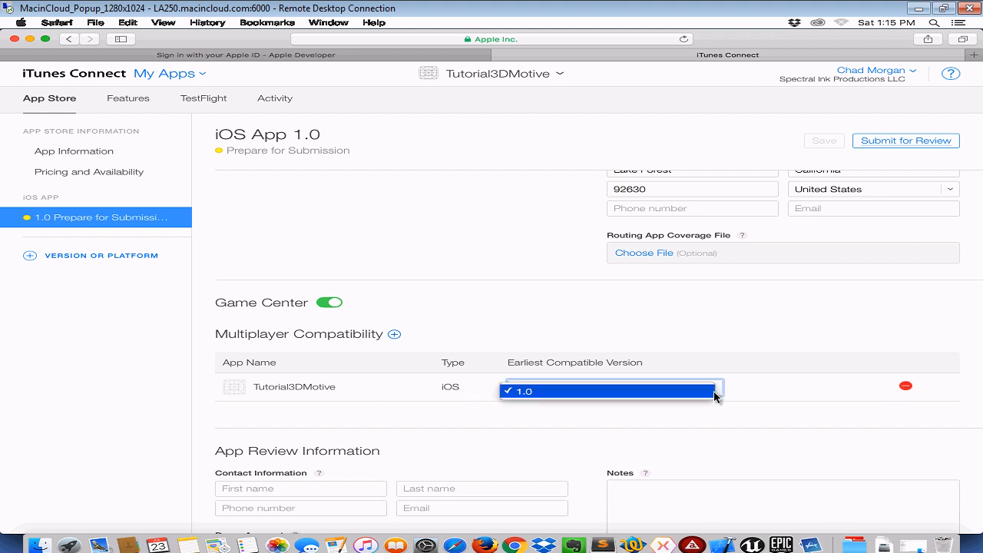
left_click(577, 393)
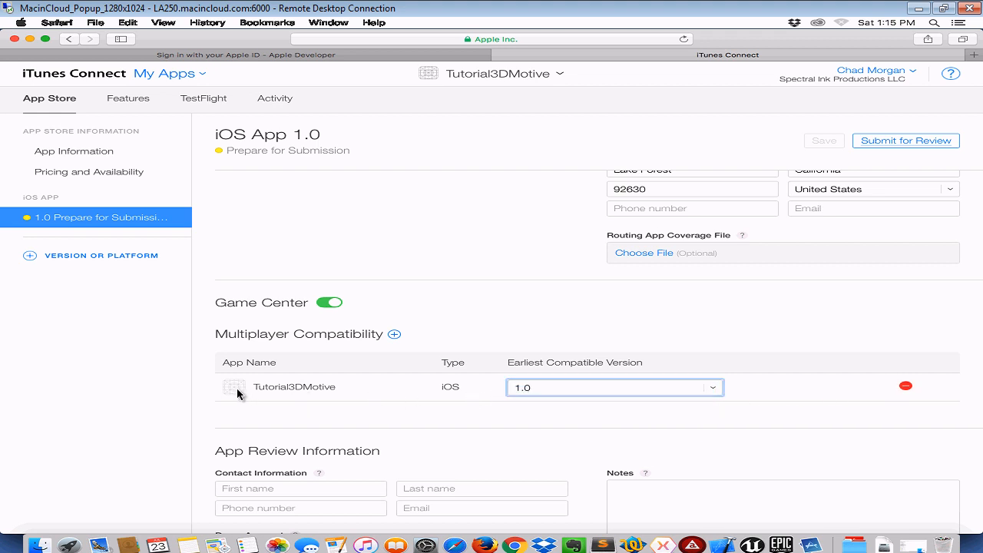
left_click_drag(237, 388, 474, 387)
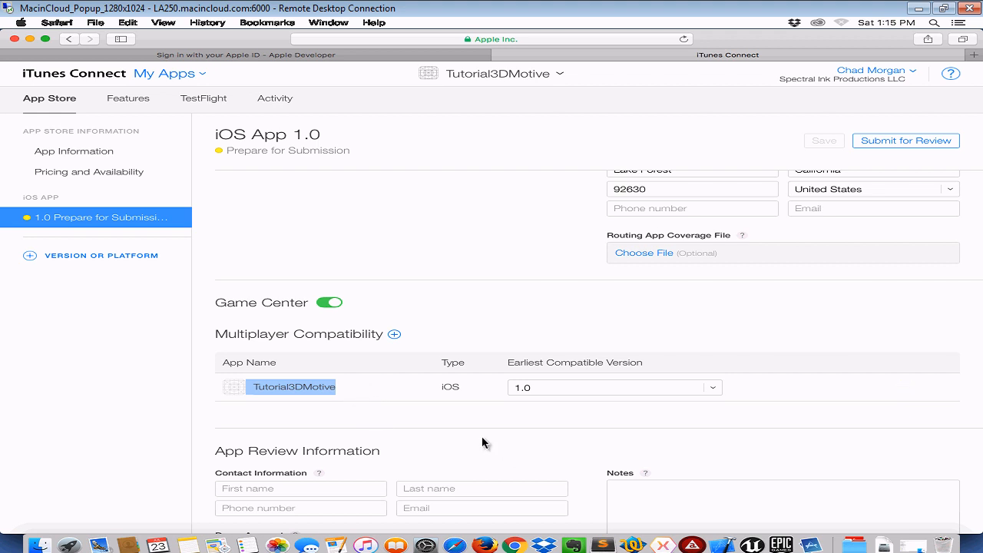
Review the iOS App 1.0 version page, including the Build, Game Center multiplayer compatibility, description and screenshot sections.
scroll(302, 437, "up", 5)
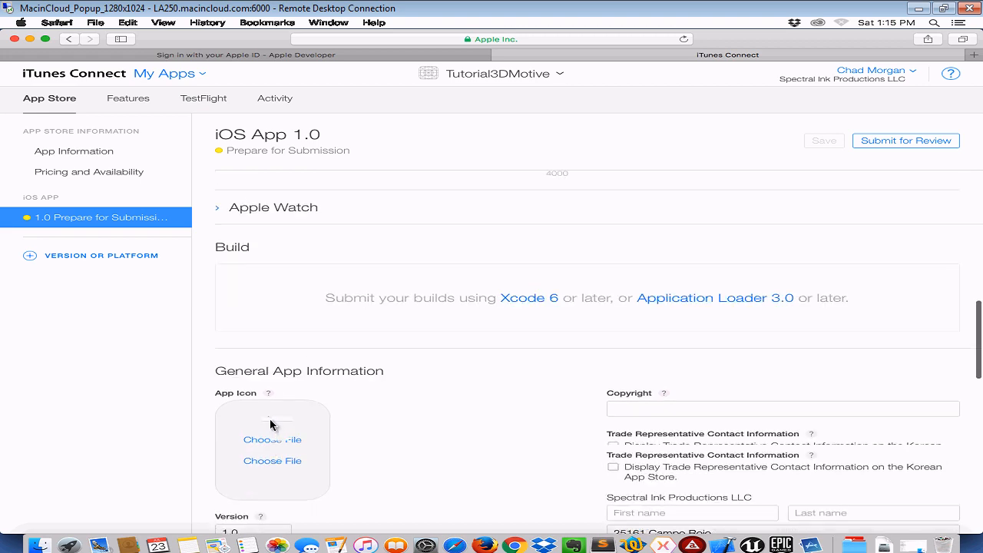
scroll(290, 422, "down", 5)
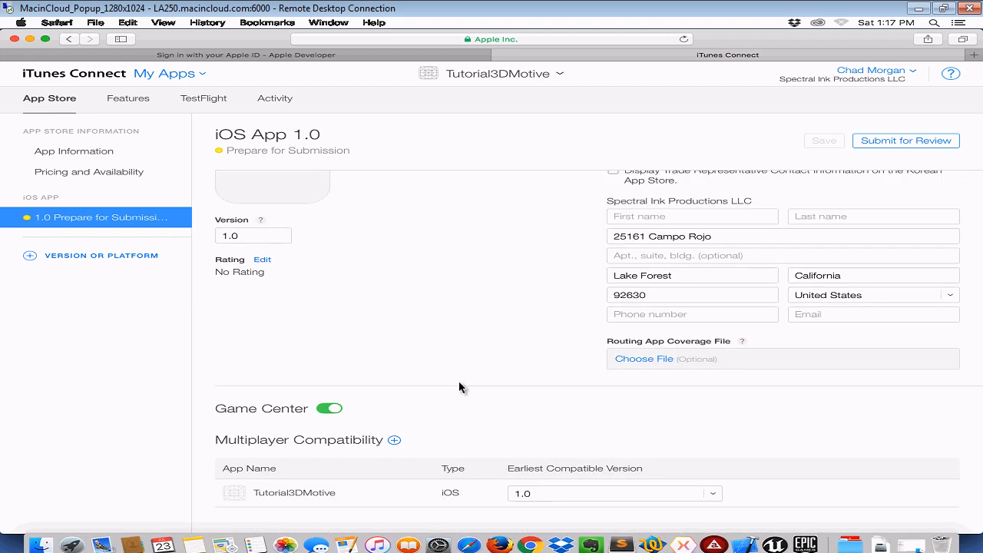
scroll(458, 384, "down", 3)
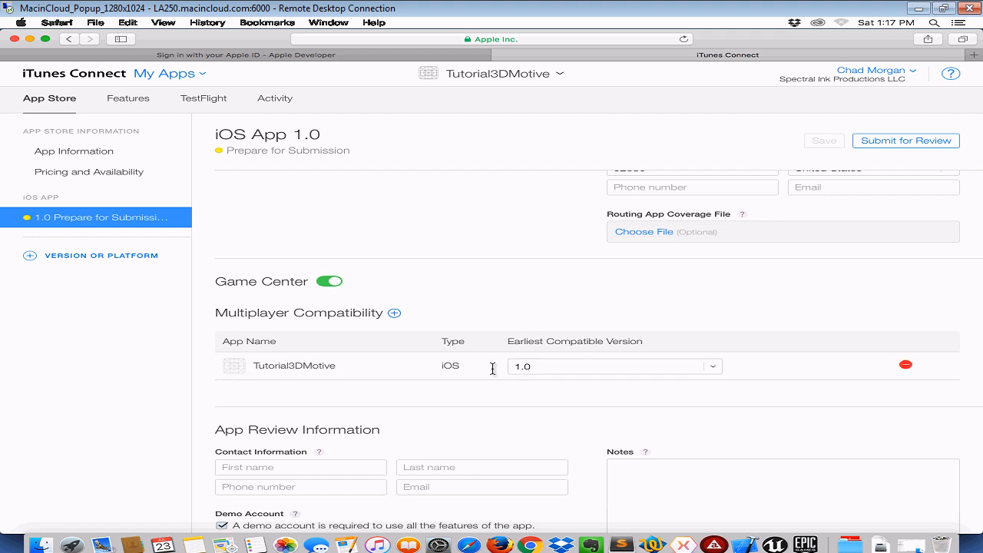
left_click(715, 367)
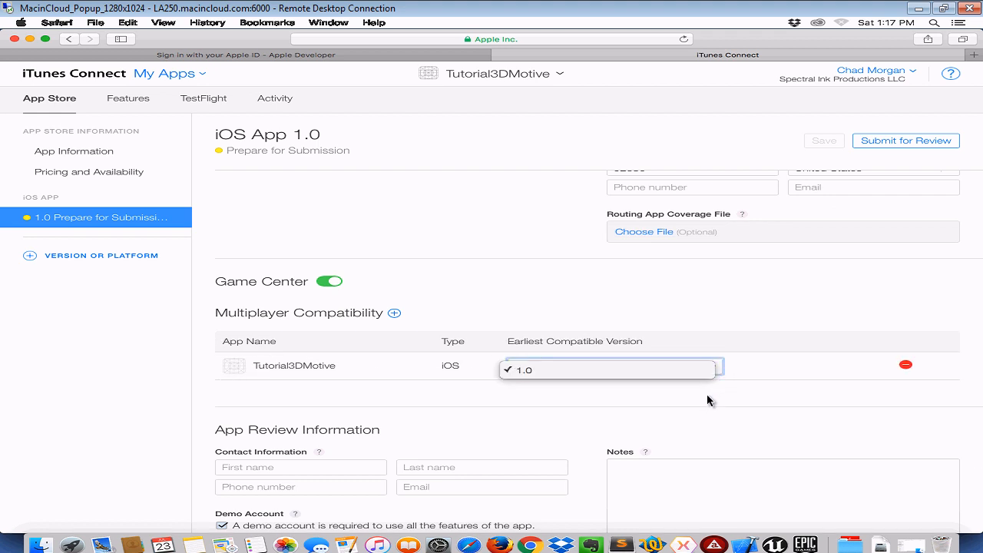
left_click(782, 387)
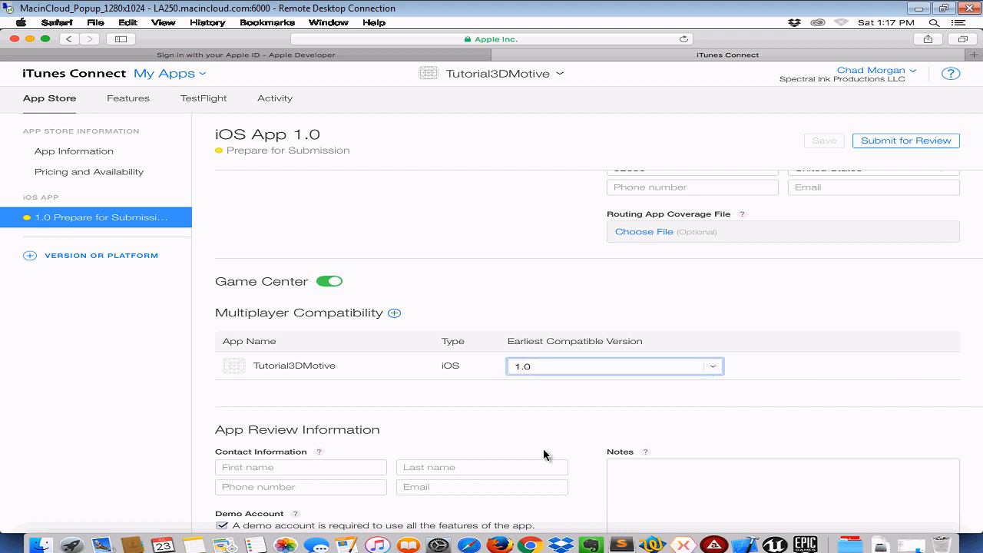
scroll(543, 449, "down", 2)
scroll(543, 448, "up", 2)
scroll(543, 449, "up", 10)
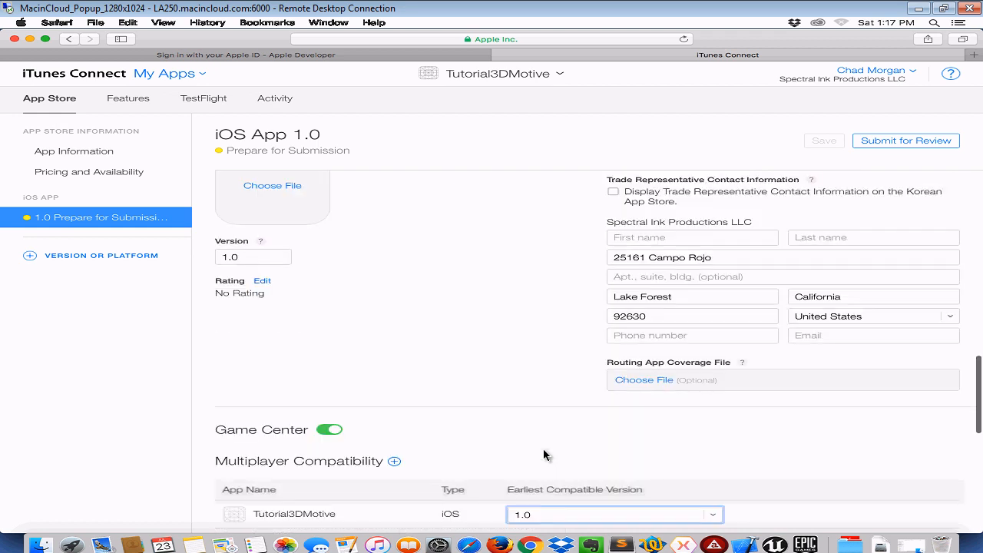
scroll(265, 414, "up", 1)
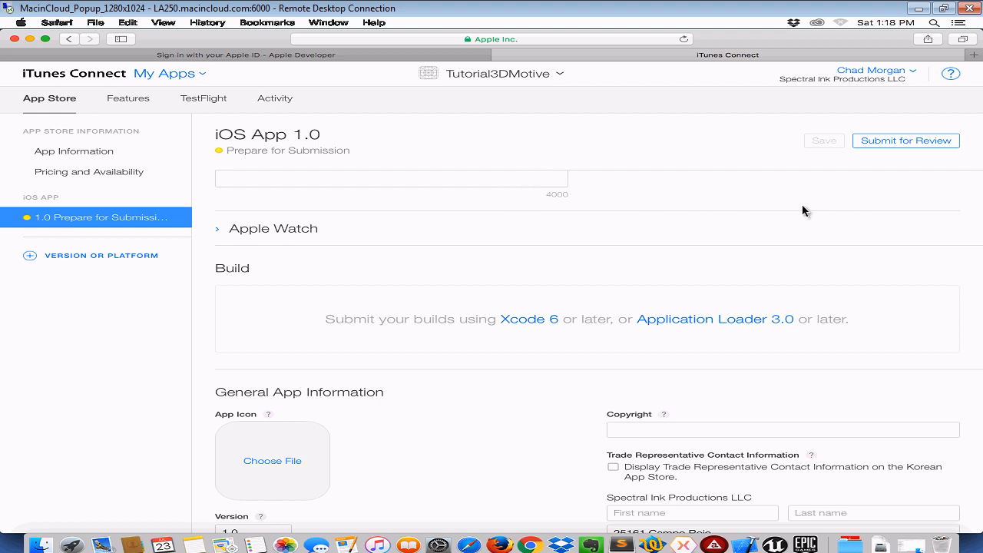
scroll(651, 228, "up", 10)
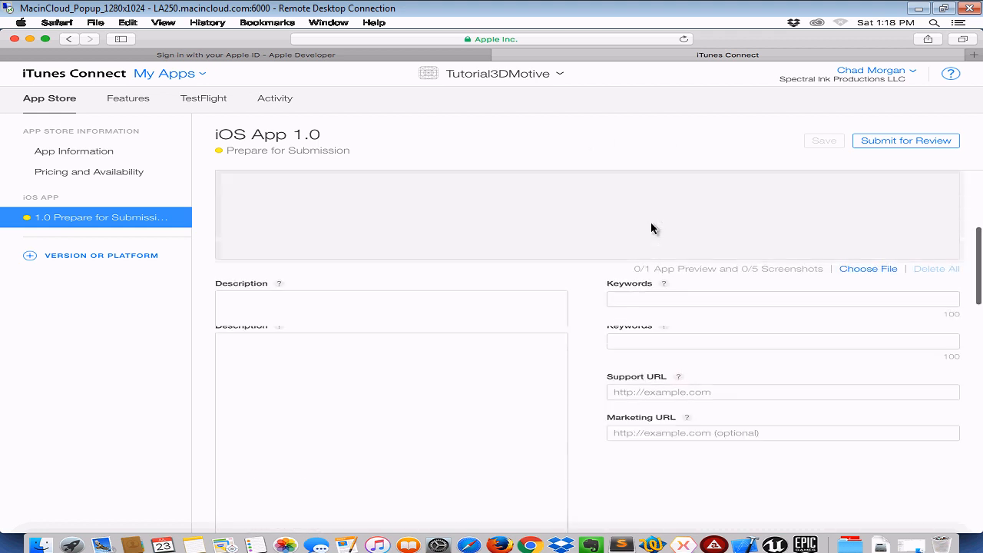
scroll(651, 228, "up", 2)
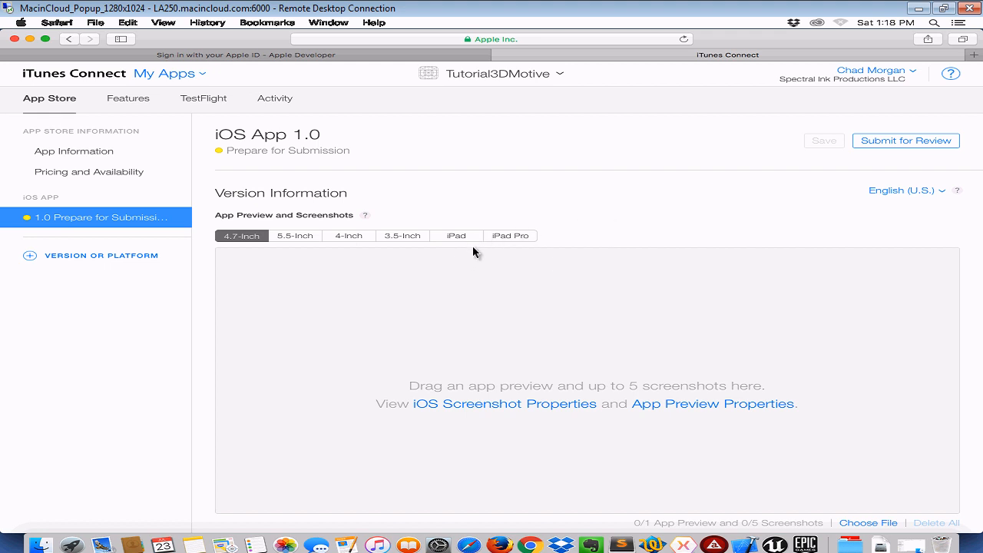
Start a new Consumable in-app purchase under the Features of Tutorial3DMotive.
left_click(132, 103)
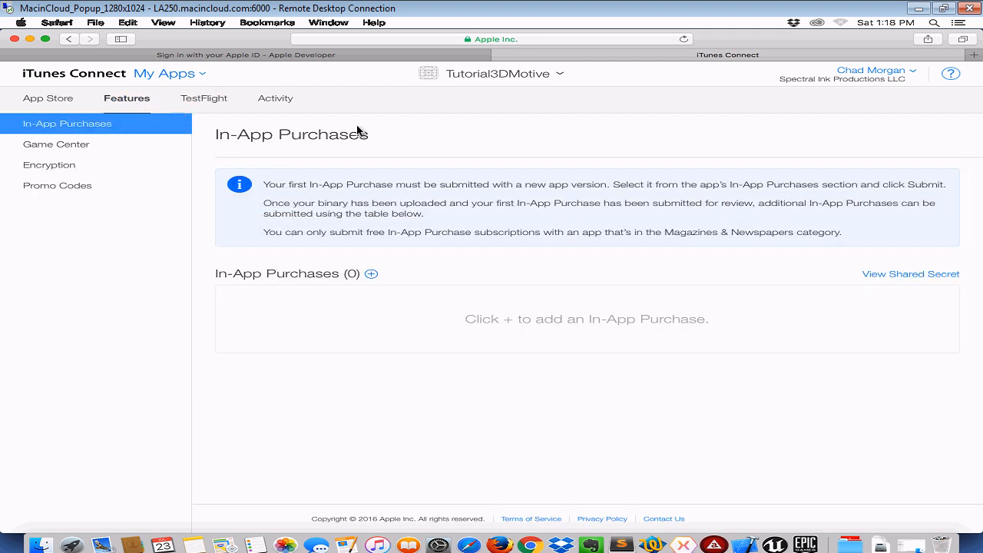
left_click(371, 276)
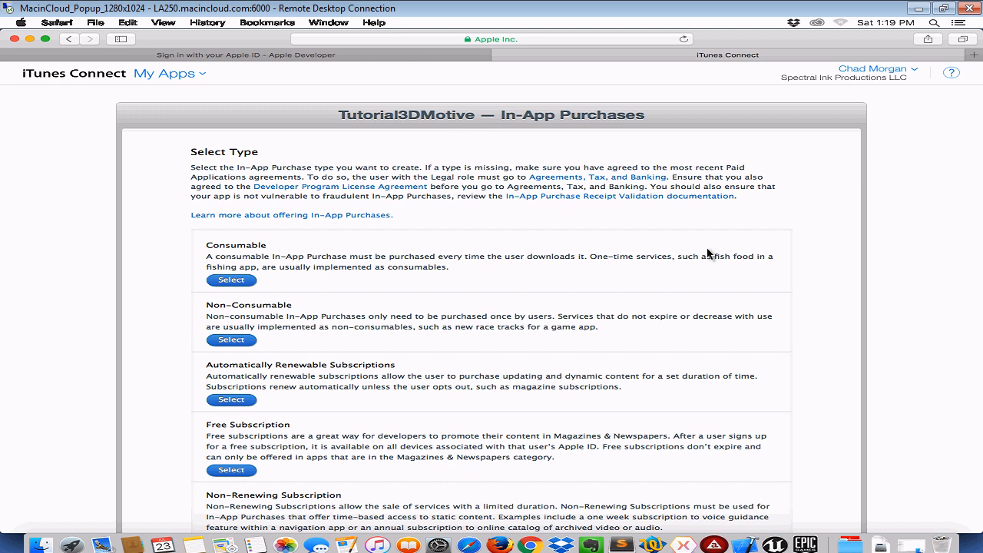
left_click(231, 280)
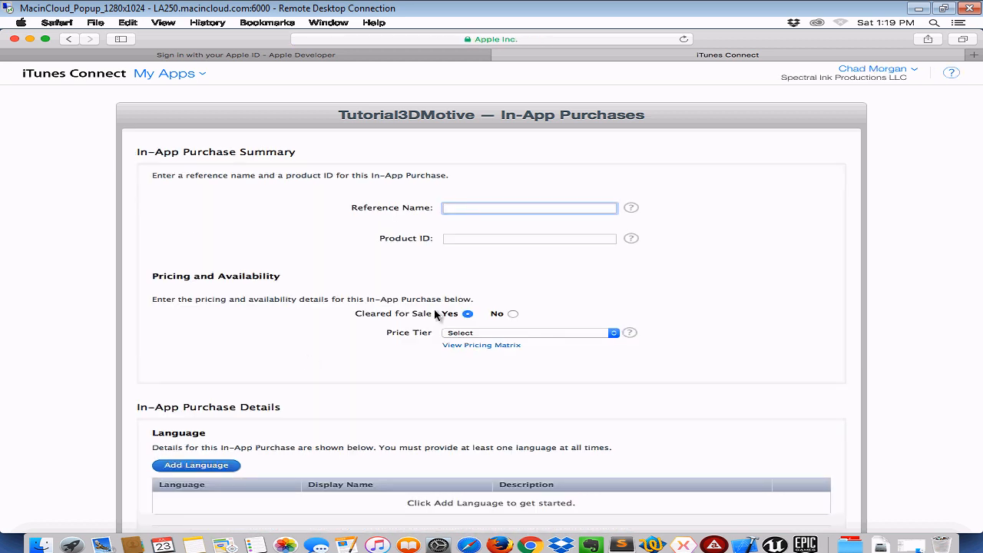
Enter Buy 1 Continue as the in-app purchase's reference name and 1contiue as its product ID.
left_click(475, 209)
type("Bl")
type("y 1")
type(" Continue")
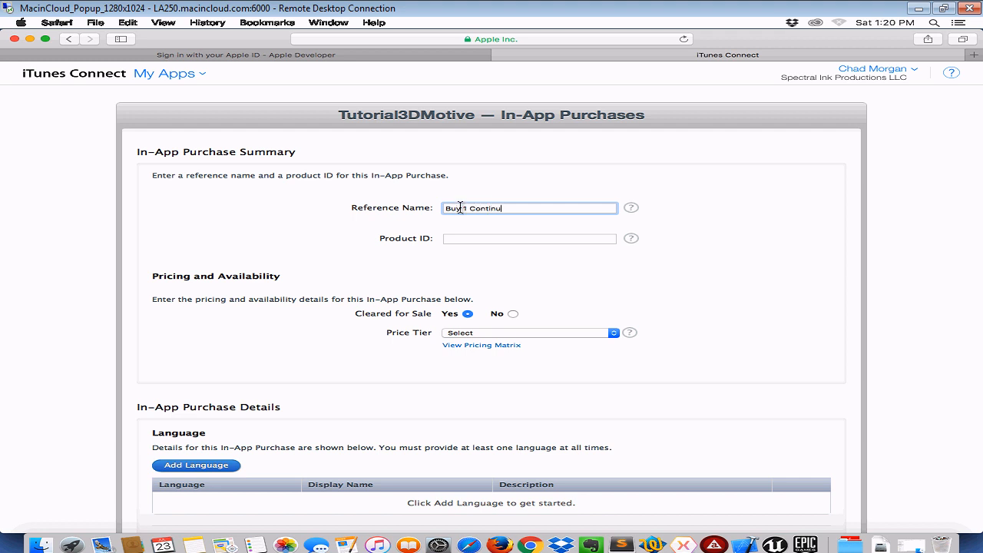
left_click(458, 238)
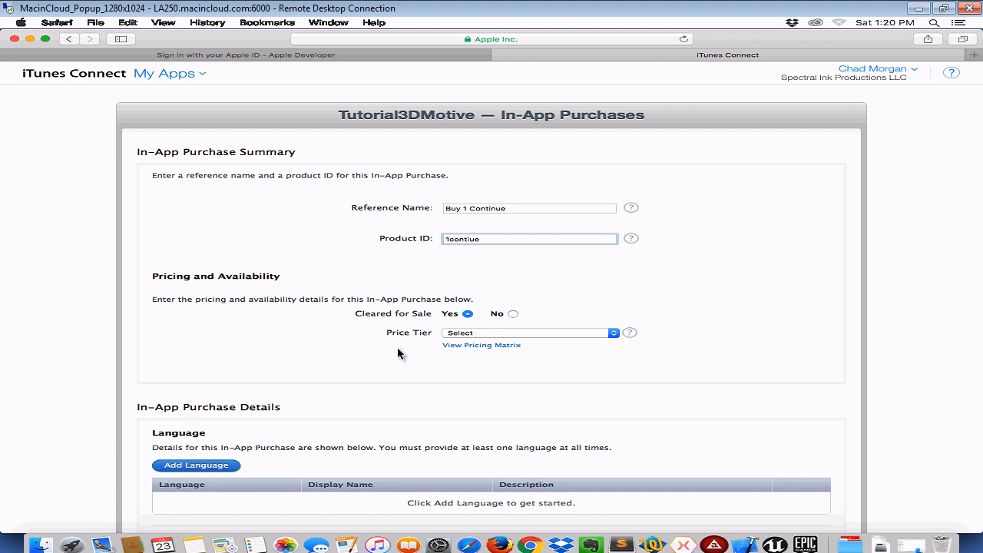
Try a capital C in the product ID and restore the lowercase spelling 1contiue.
key("BackSpace")
type("C")
left_click(650, 284)
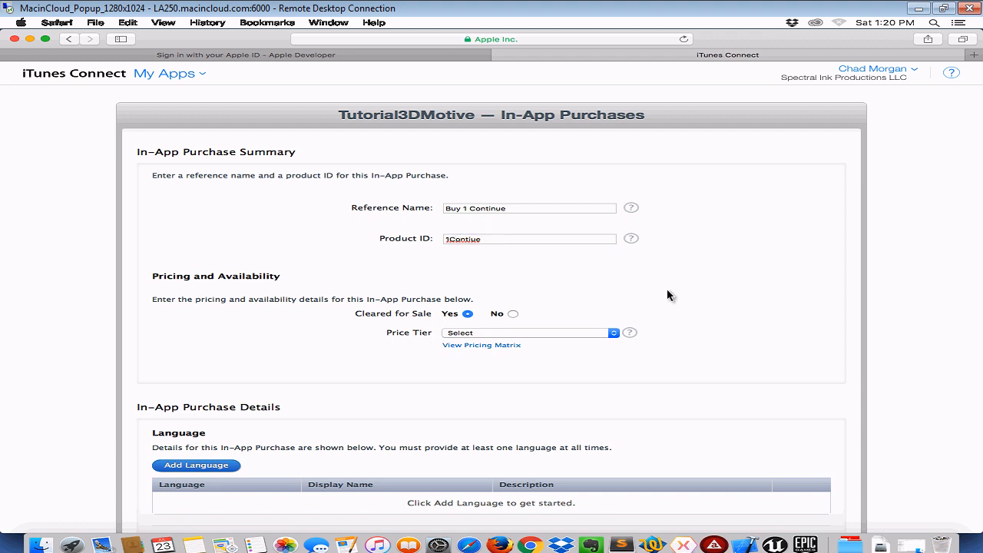
left_click(451, 239)
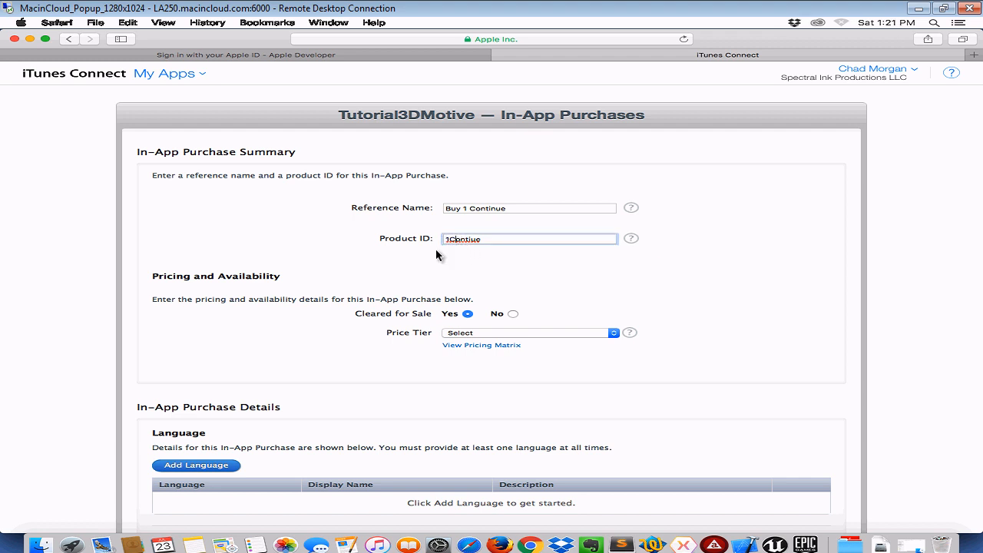
key("BackSpace")
type("c")
left_click(681, 317)
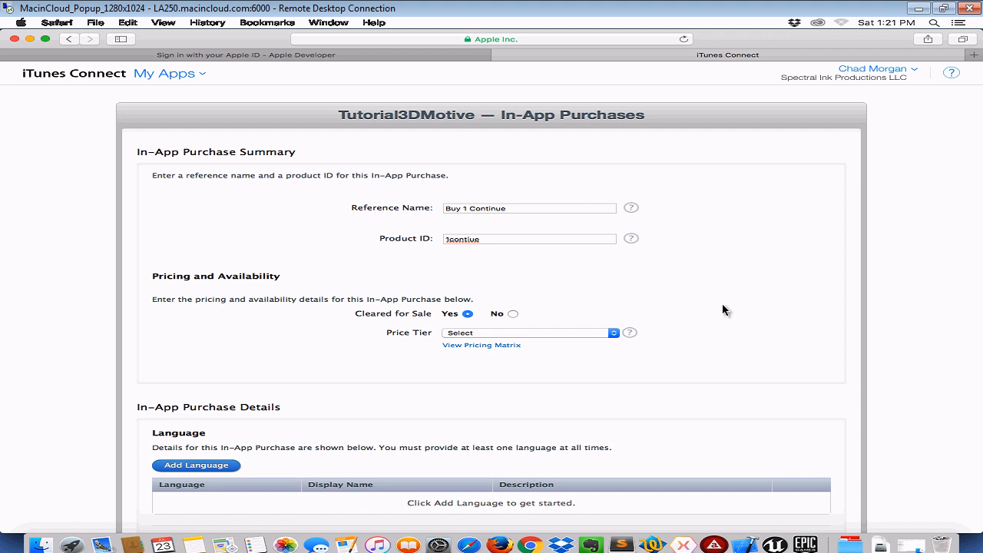
Set the price tier of the in-app purchase to Tier 1.
left_click(614, 334)
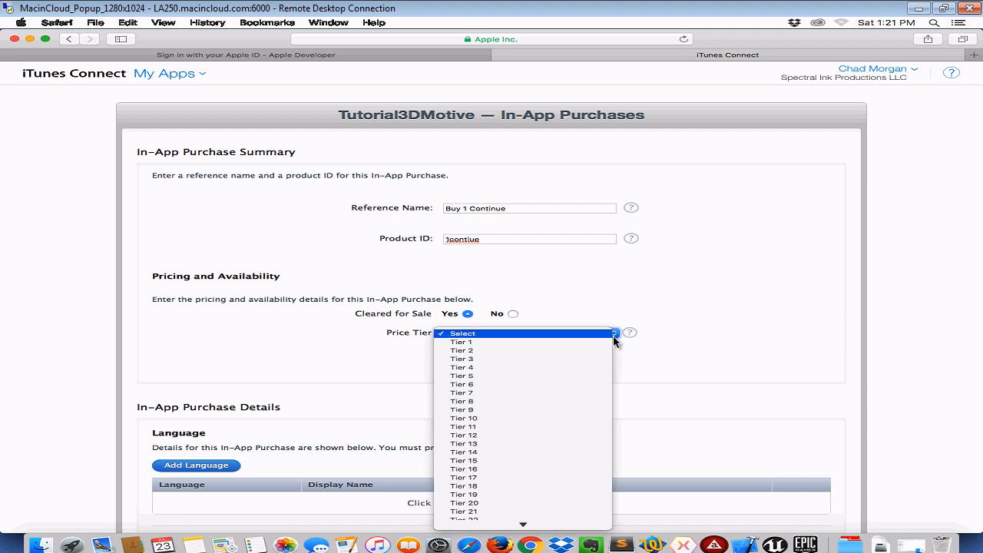
left_click(554, 342)
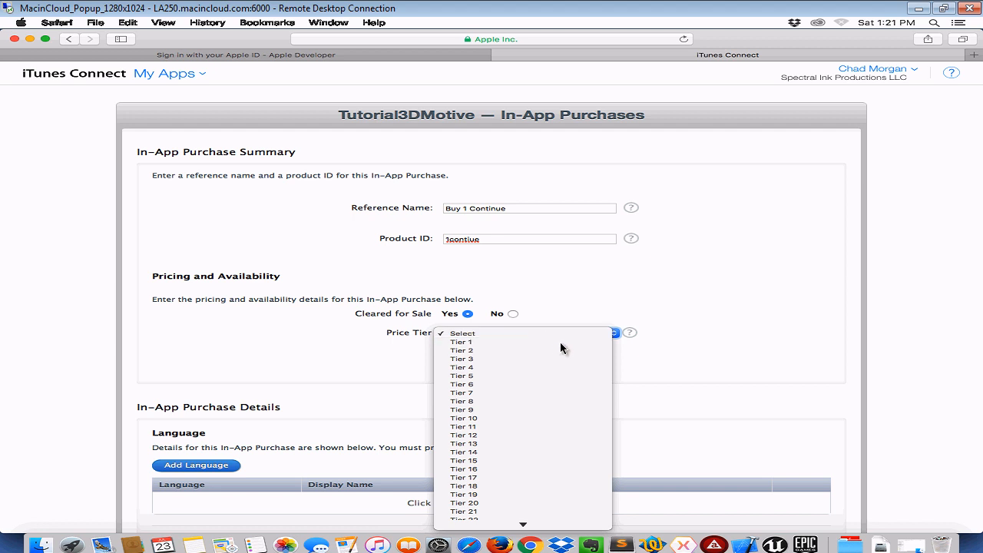
left_click(513, 345)
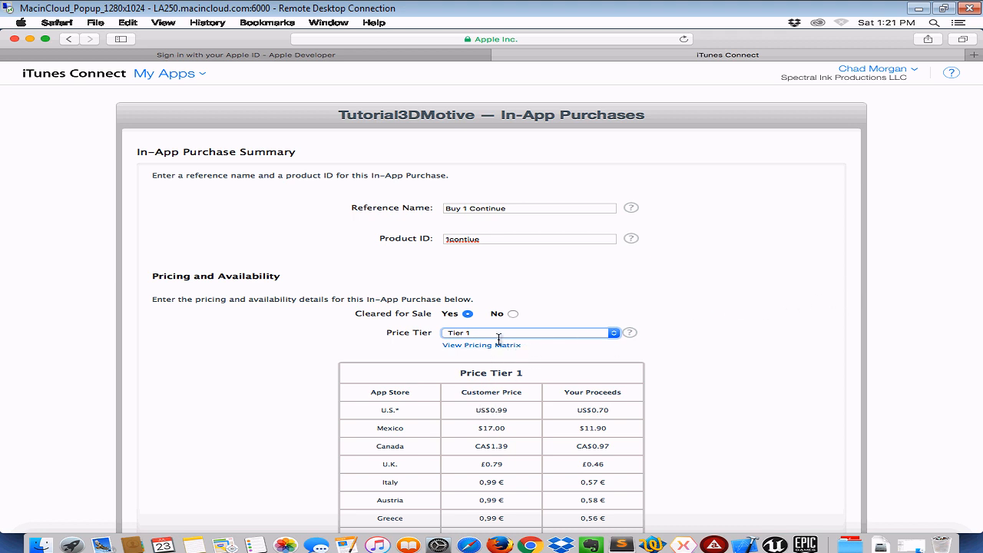
right_click(811, 289)
left_click(759, 311)
Add an English language entry with display name Buy 1 Continue and description "Purchase a single continue", and save it.
scroll(783, 290, "down", 15)
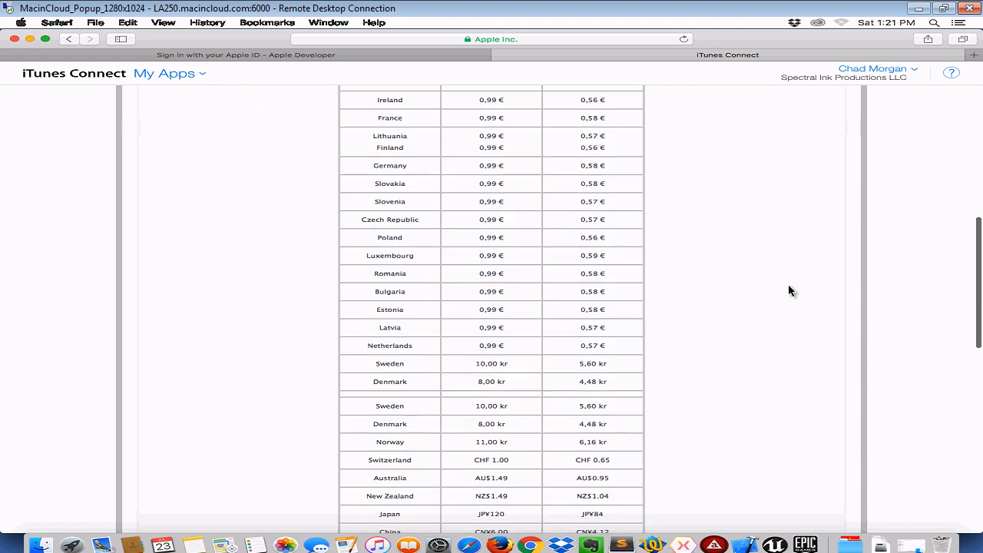
scroll(791, 289, "down", 5)
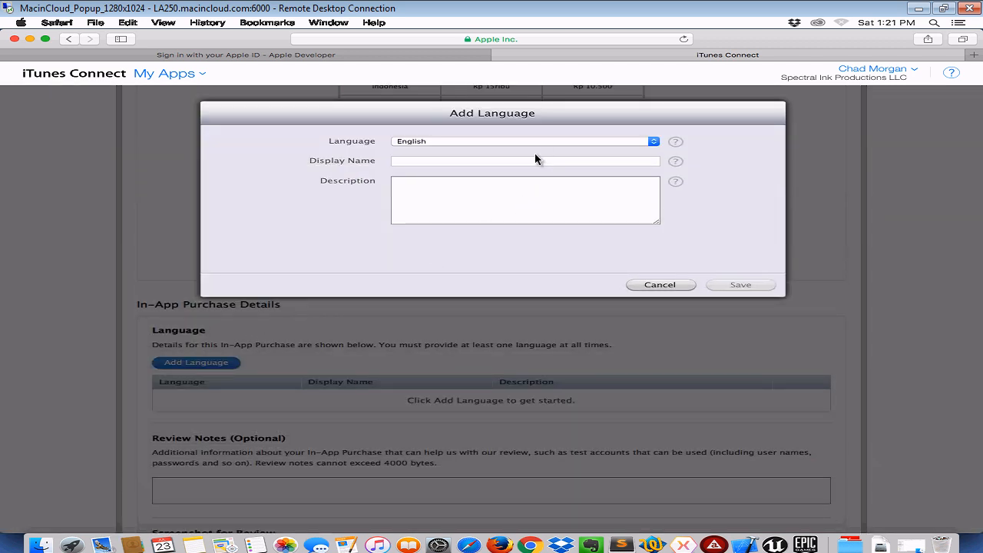
left_click(490, 162)
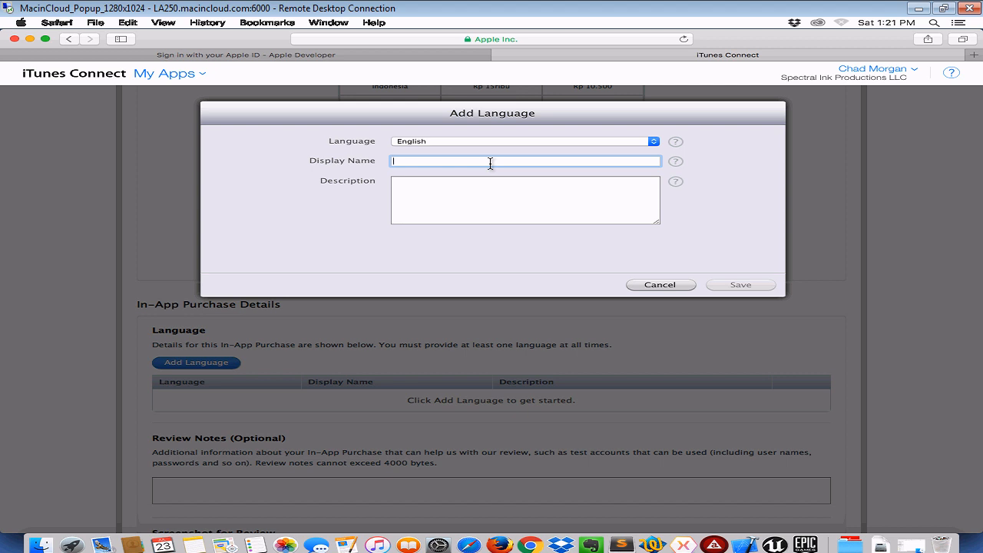
type("Buy 10")
key("BackSpace")
type("Continue")
left_click(410, 196)
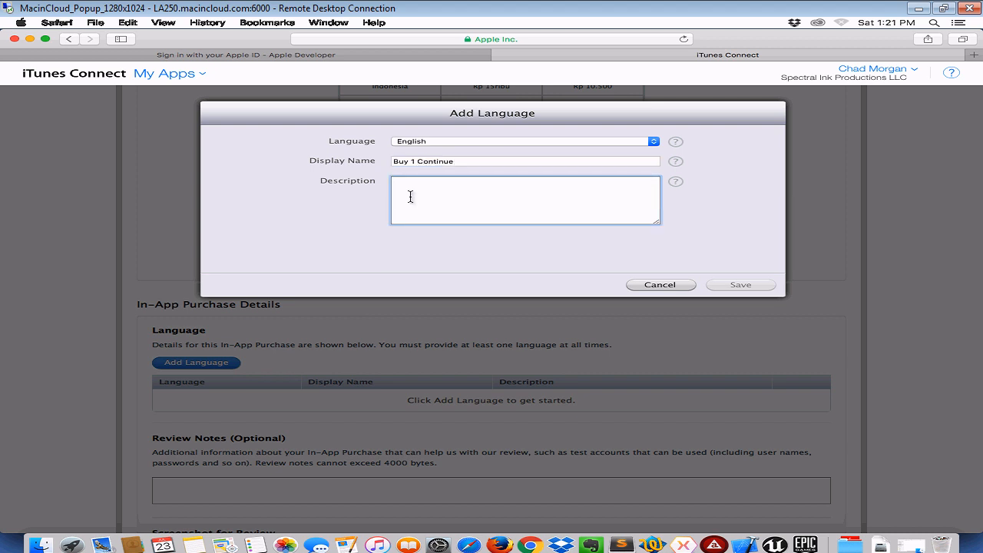
type("Purchase a si")
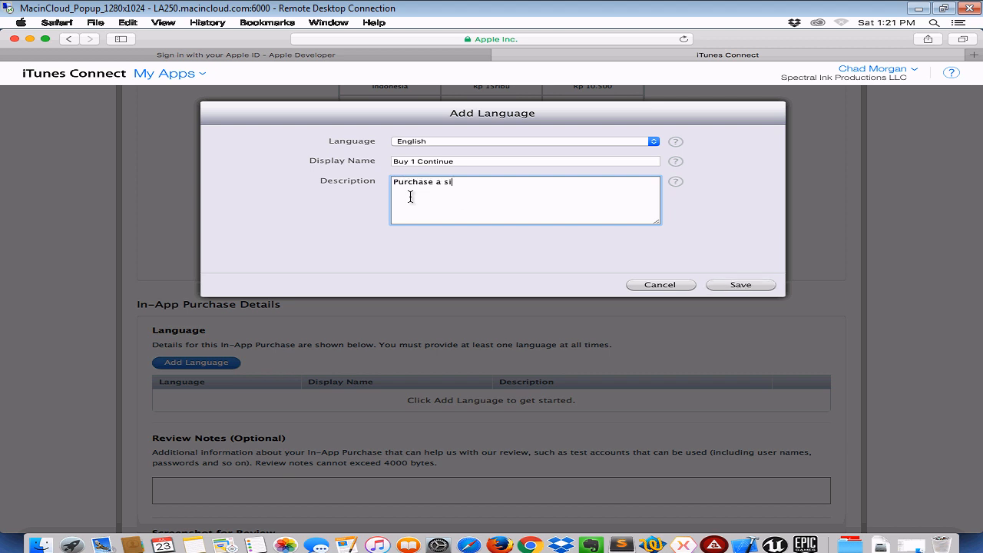
type("ngle continue")
left_click(746, 286)
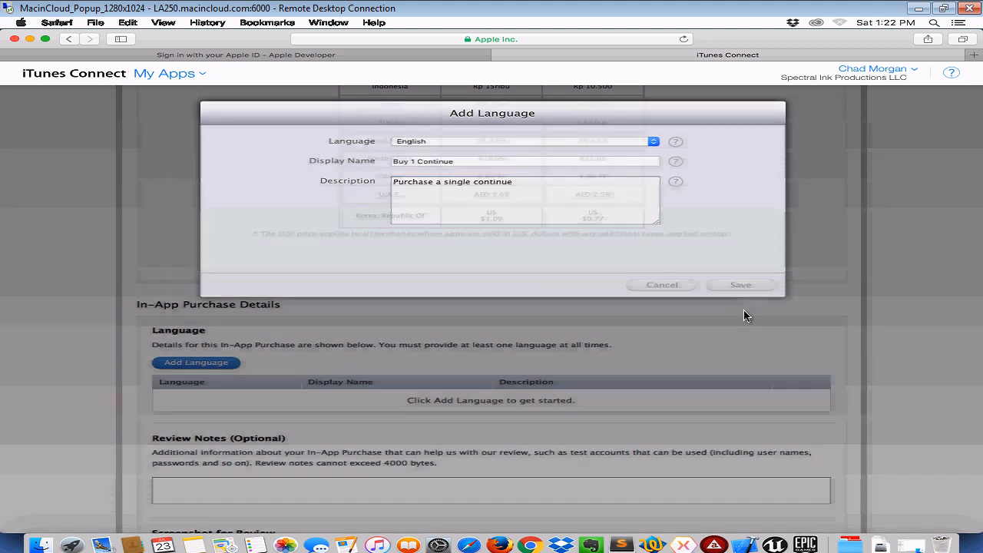
Check the review notes and screenshot requirements, and save the in-app purchase without either.
right_click(810, 312)
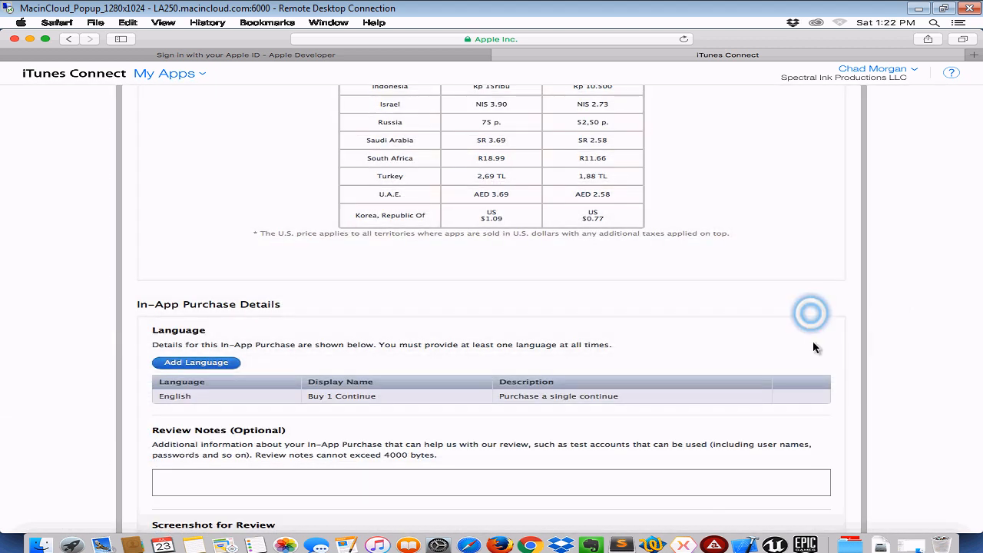
left_click(810, 358)
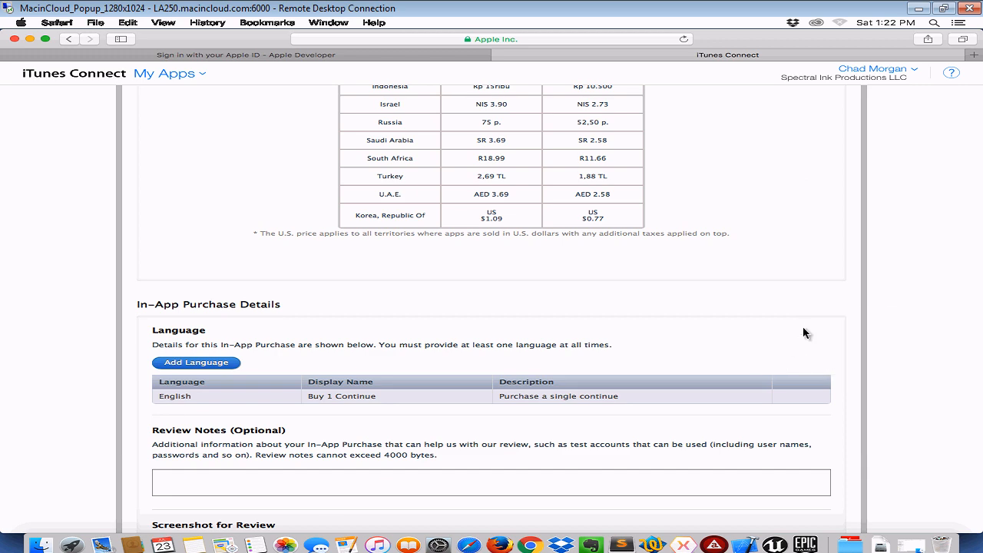
scroll(315, 491, "down", 1)
scroll(311, 492, "down", 5)
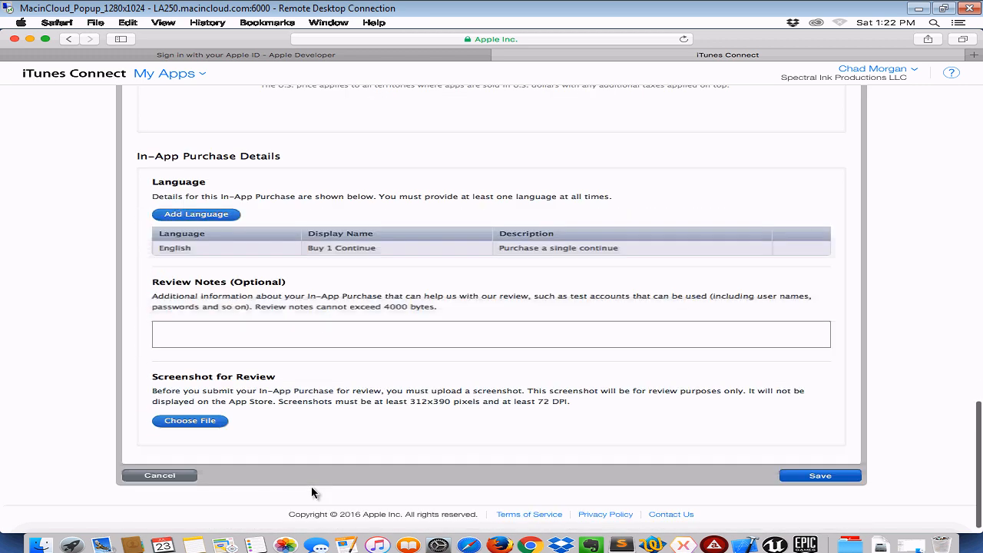
scroll(269, 493, "up", 2)
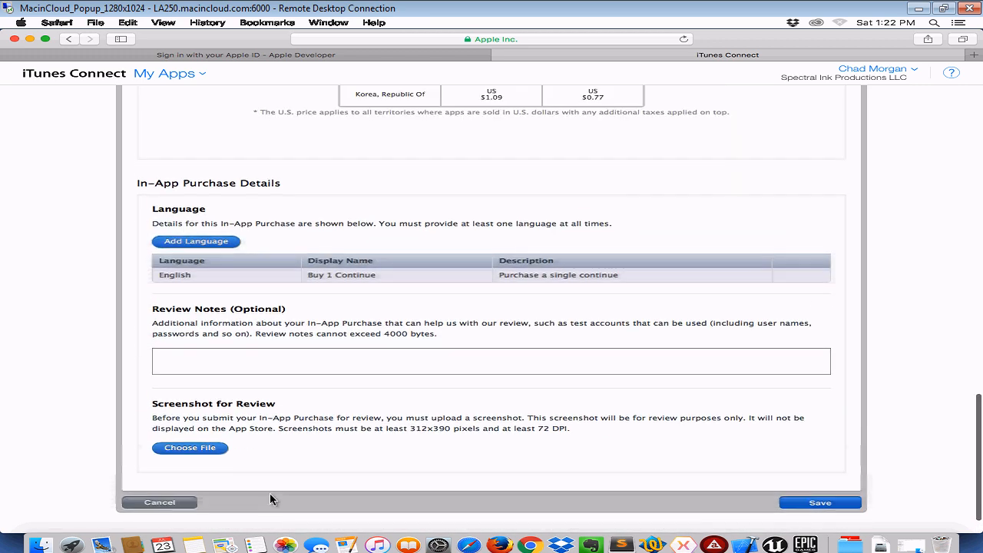
left_click(200, 456)
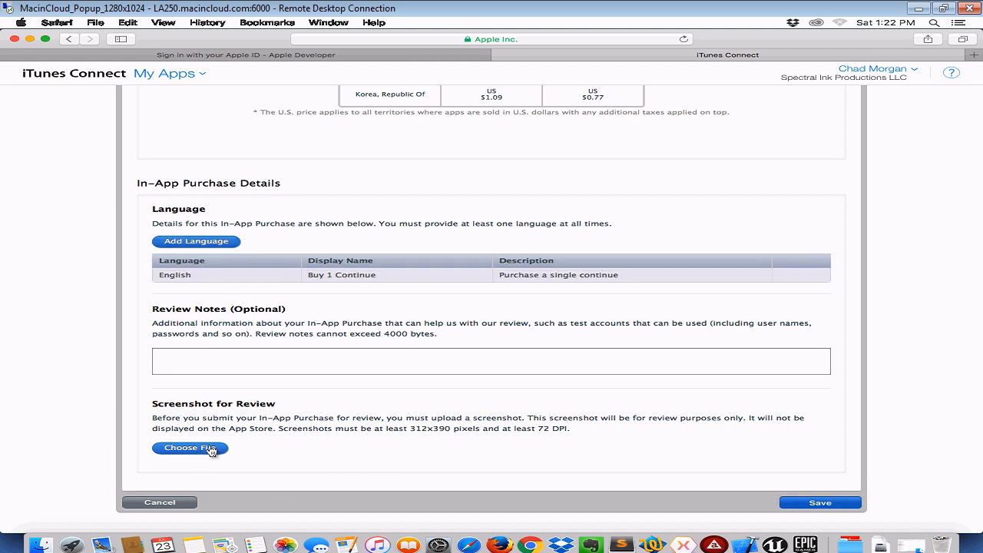
left_click(820, 507)
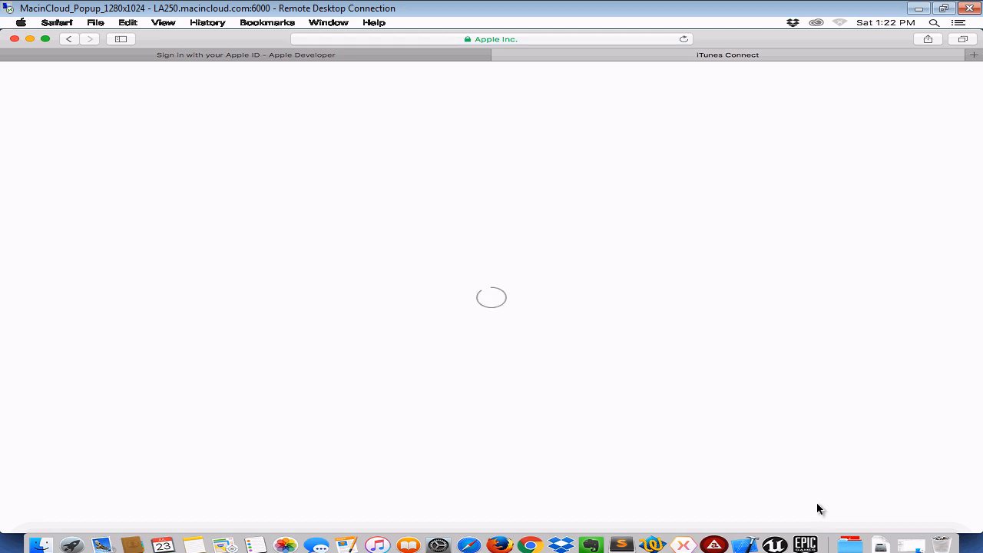
Open the Buy 1 Continue purchase to check its reference name and product ID, and return to the In-App Purchases list.
left_click(278, 326)
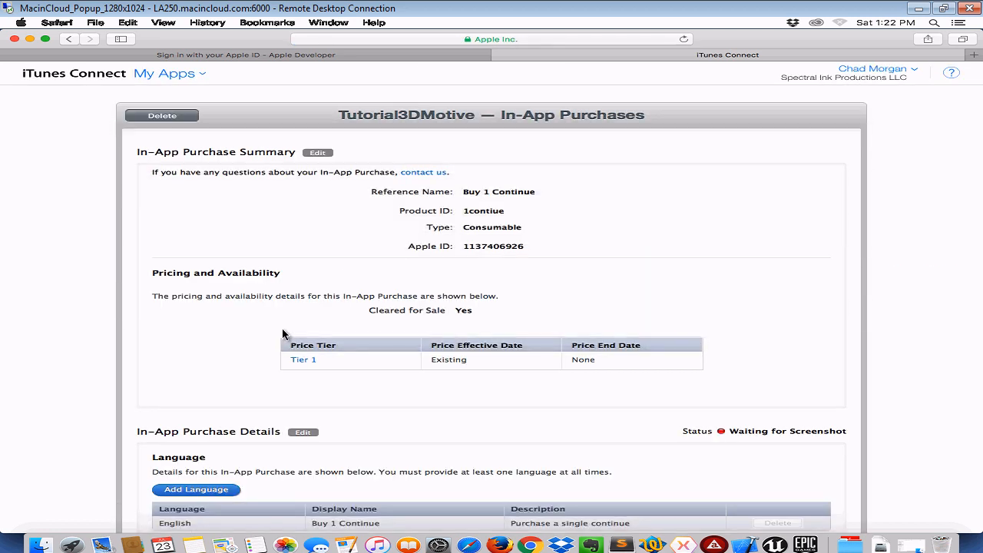
left_click_drag(498, 210, 469, 215)
left_click(490, 213)
double_click(498, 192)
left_click(490, 212)
left_click(68, 39)
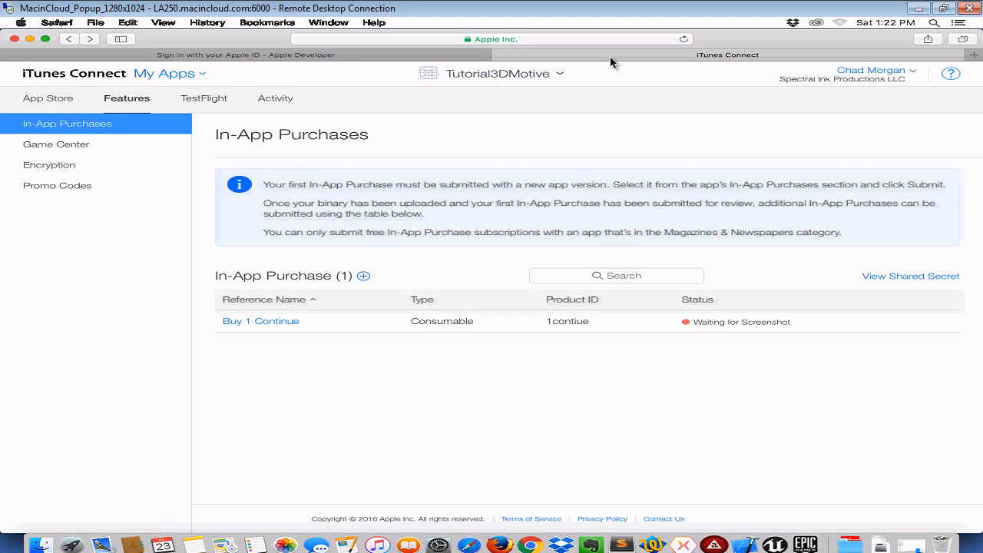
Switch to the app The Last Rite - Endless Nightmare and open its features to reach its in-app purchases.
left_click(174, 77)
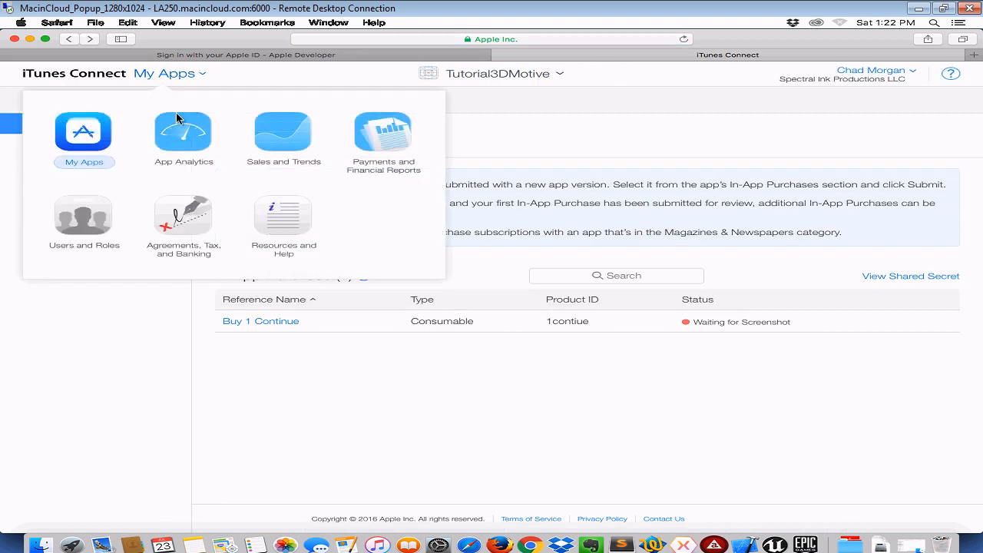
left_click(86, 139)
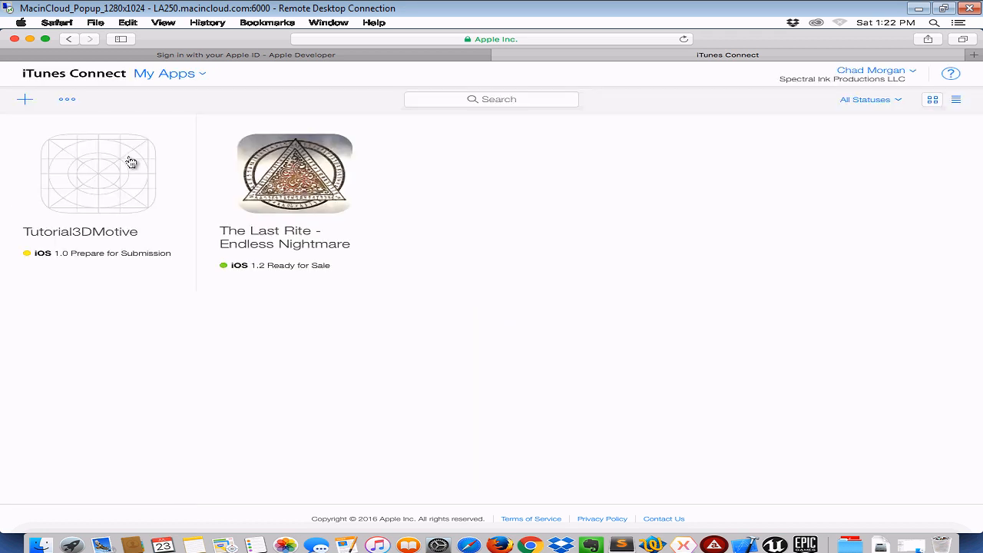
left_click(319, 188)
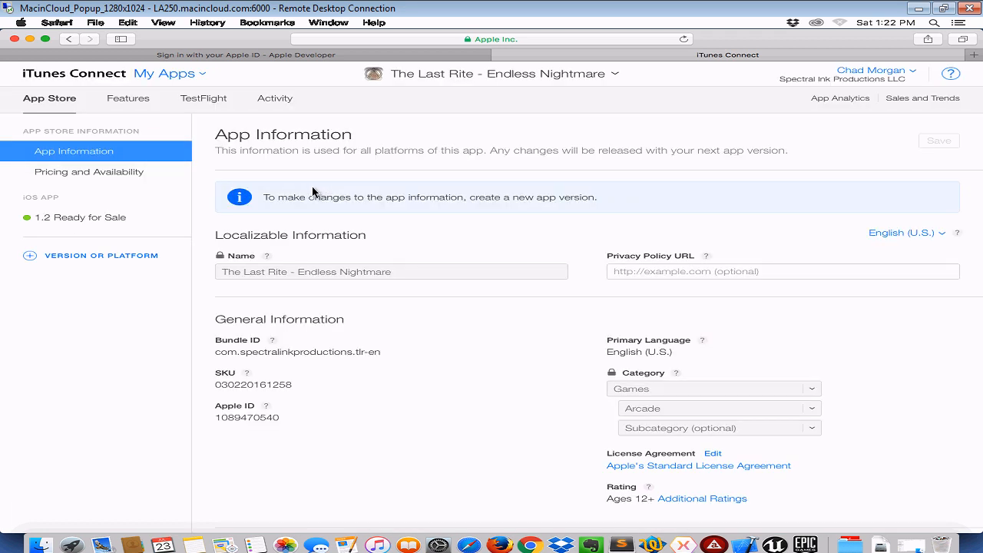
left_click(132, 100)
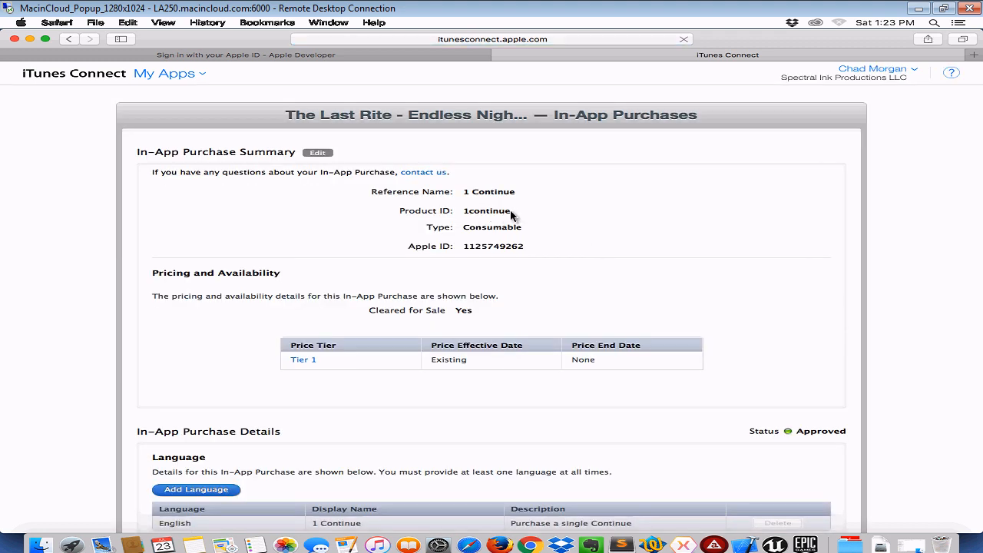
Check the product ID and reference name in the summary of The Last Rite's 1 Continue purchase.
left_click_drag(511, 212, 464, 212)
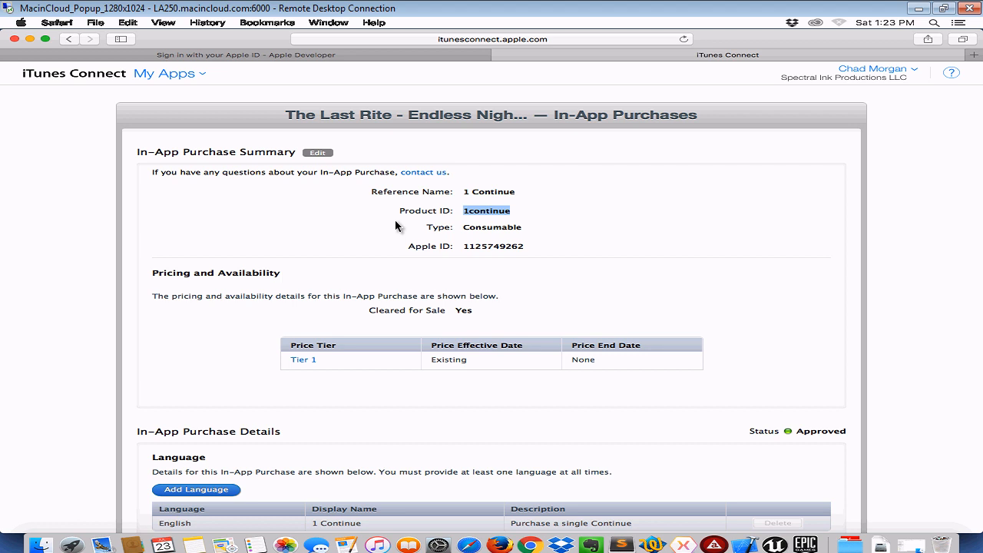
left_click(516, 191)
left_click_drag(509, 192, 463, 192)
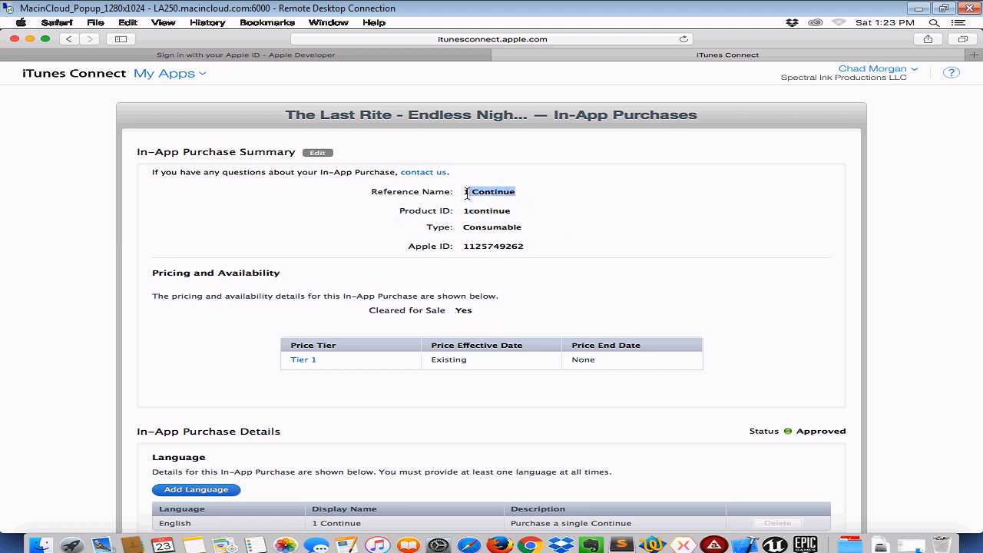
left_click(515, 213)
left_click_drag(513, 215, 451, 212)
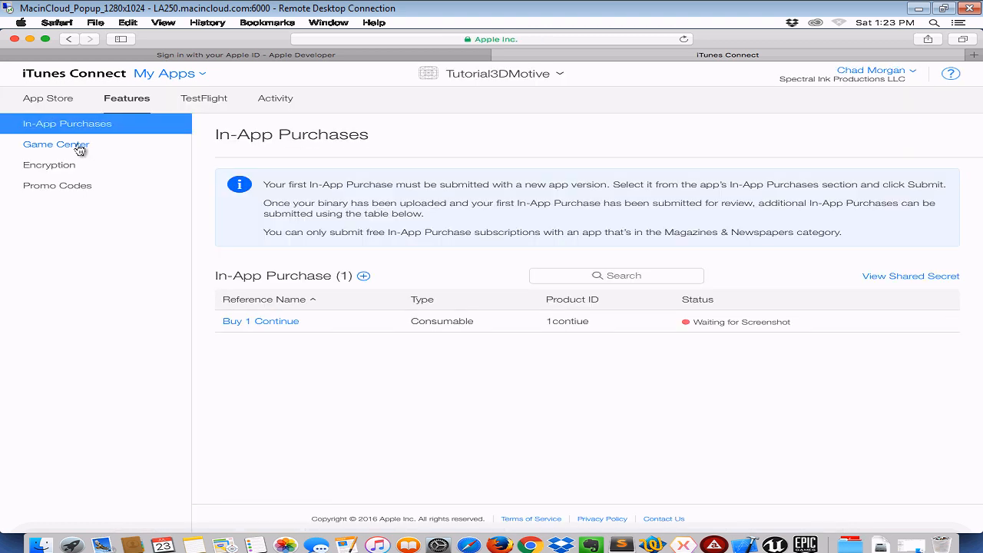
Open Tutorial3DMotive's Game Center settings and start a new achievement to examine its form, leaving the achievement ID blank.
left_click(81, 148)
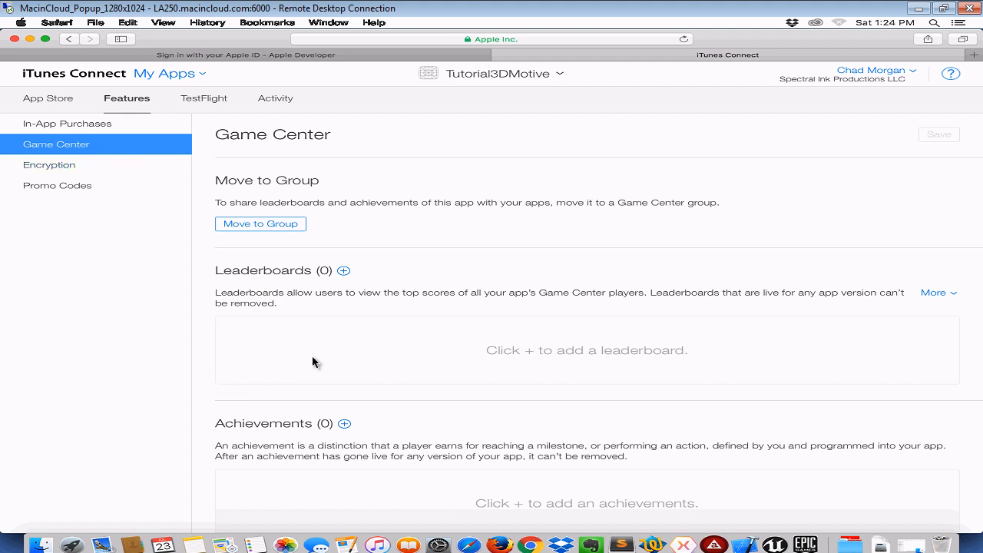
left_click(344, 425)
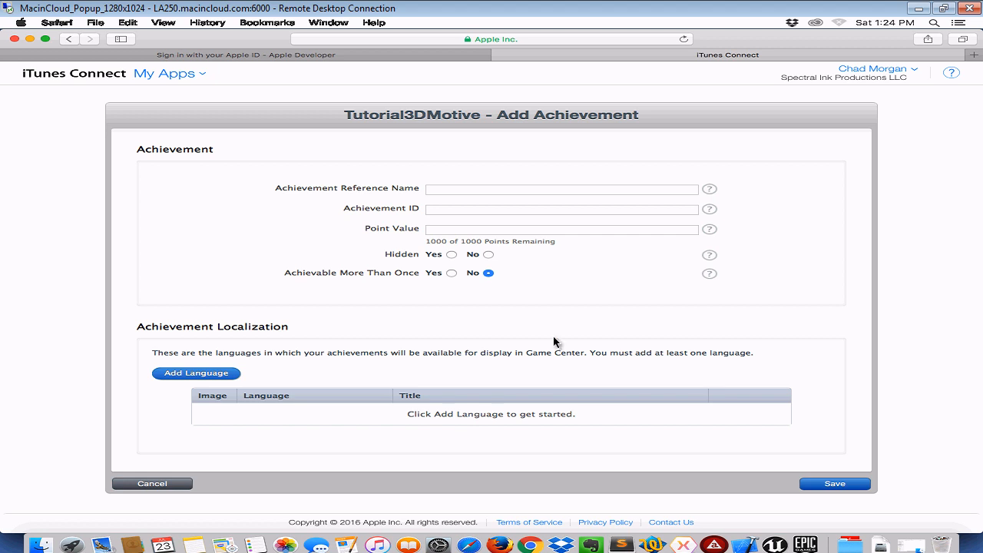
left_click(437, 209)
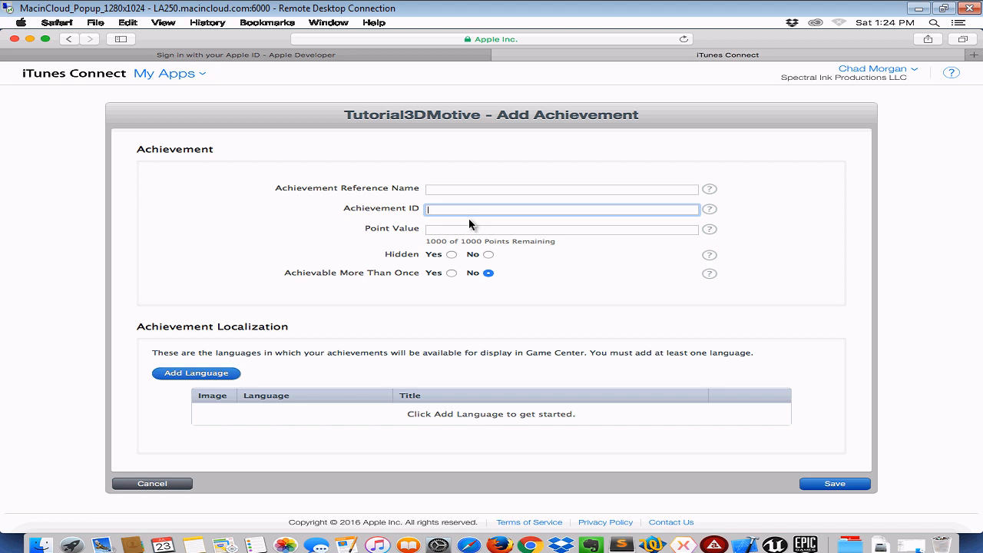
type("Sta")
key("BackSpace")
key("BackSpace")
key("BackSpace")
key("BackSpace")
key("BackSpace")
Examine the pre-earned and earned description fields of the achievement's language entry, and cancel both the entry and the achievement.
left_click(198, 375)
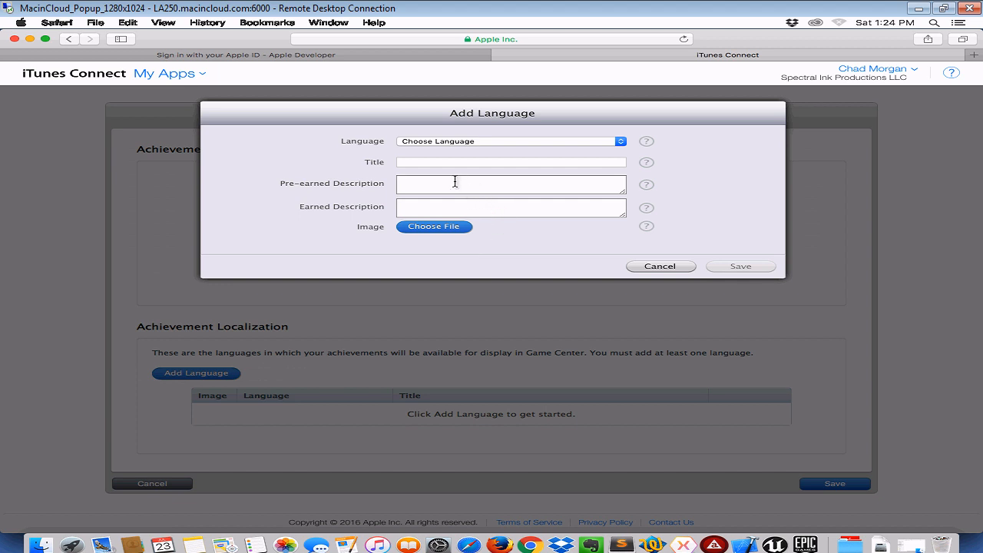
left_click(453, 189)
left_click(487, 209)
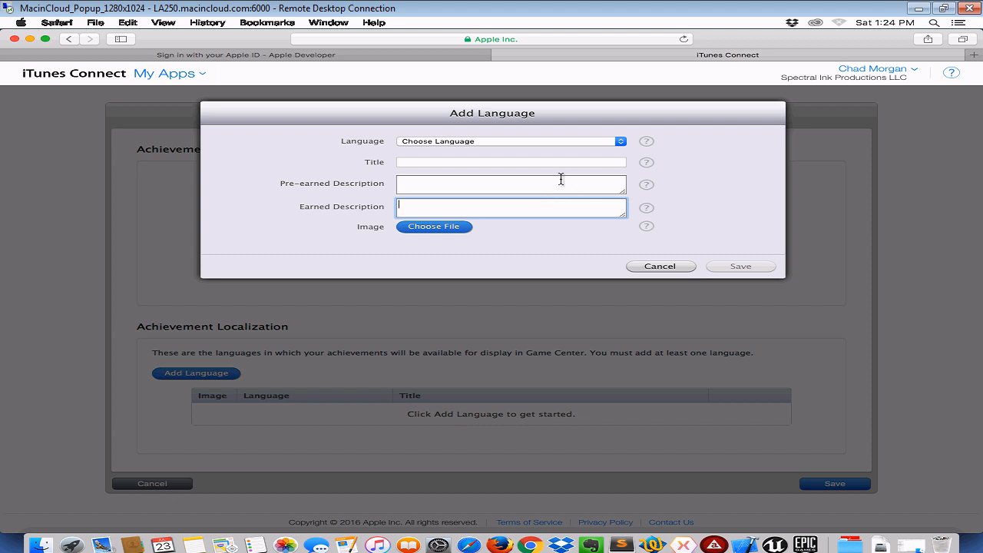
left_click(472, 187)
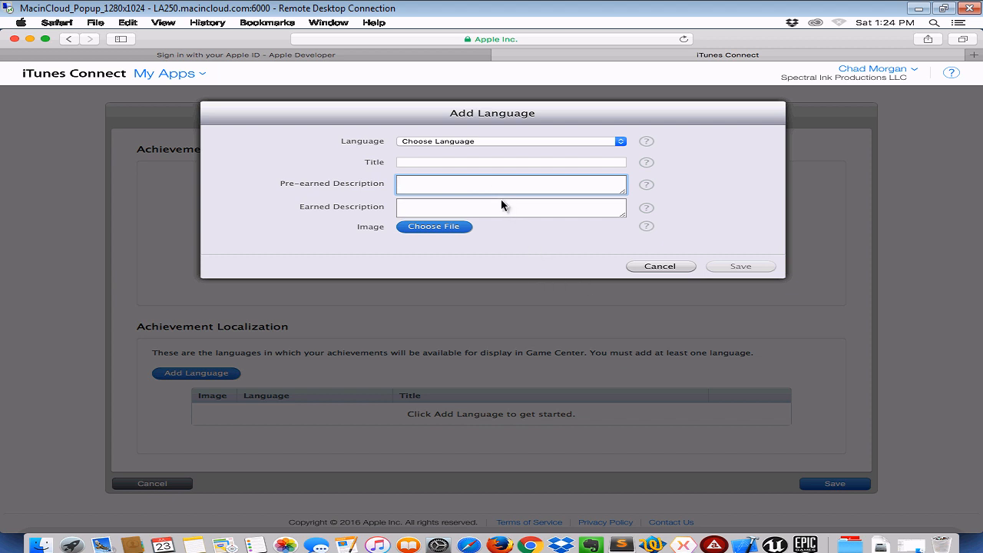
left_click(499, 208)
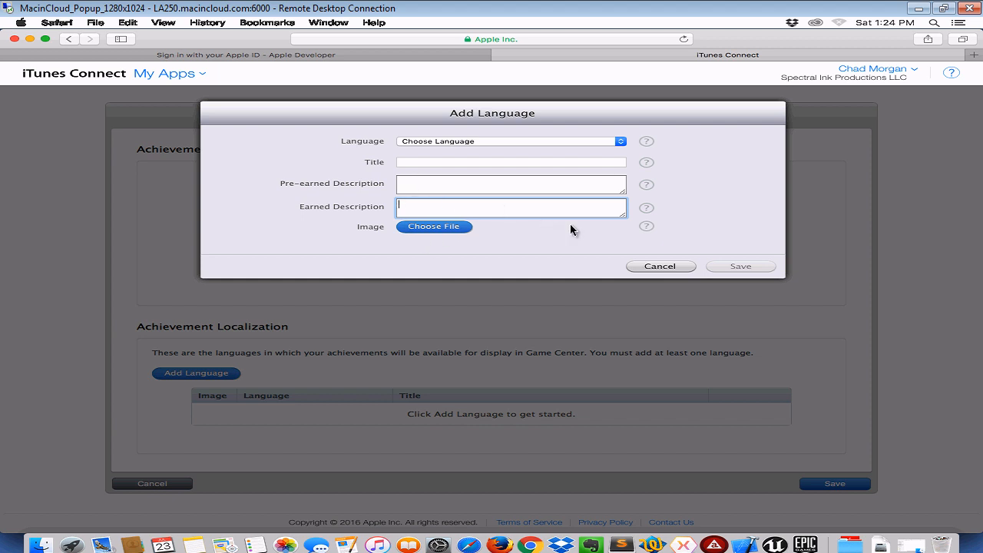
left_click(669, 266)
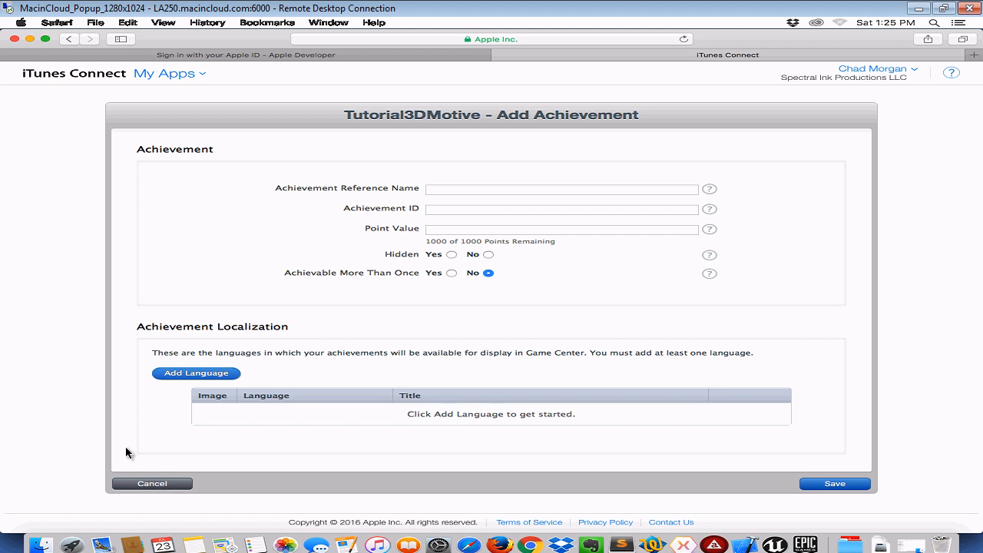
left_click(162, 485)
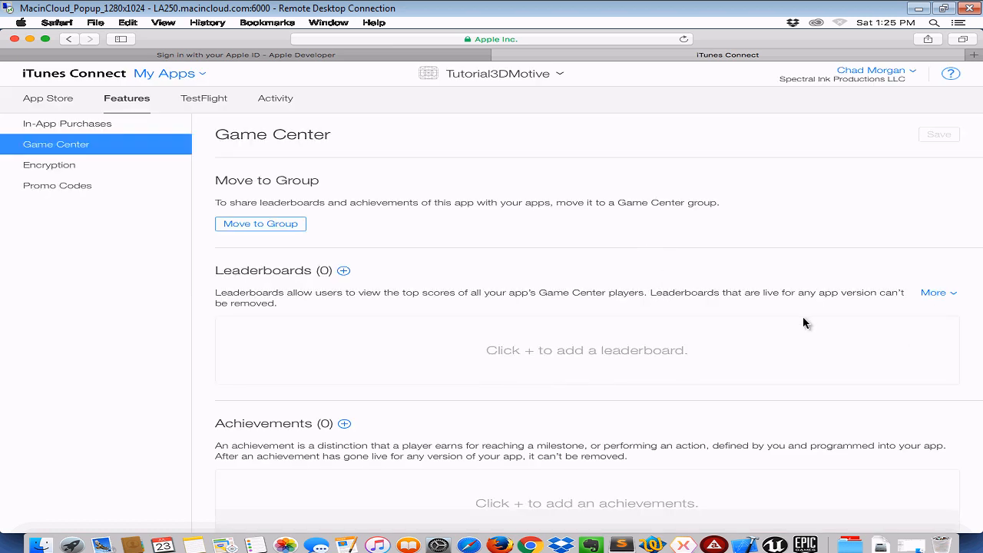
Check which leaderboard types are offered for a new Game Center leaderboard, and cancel without creating one.
left_click(343, 270)
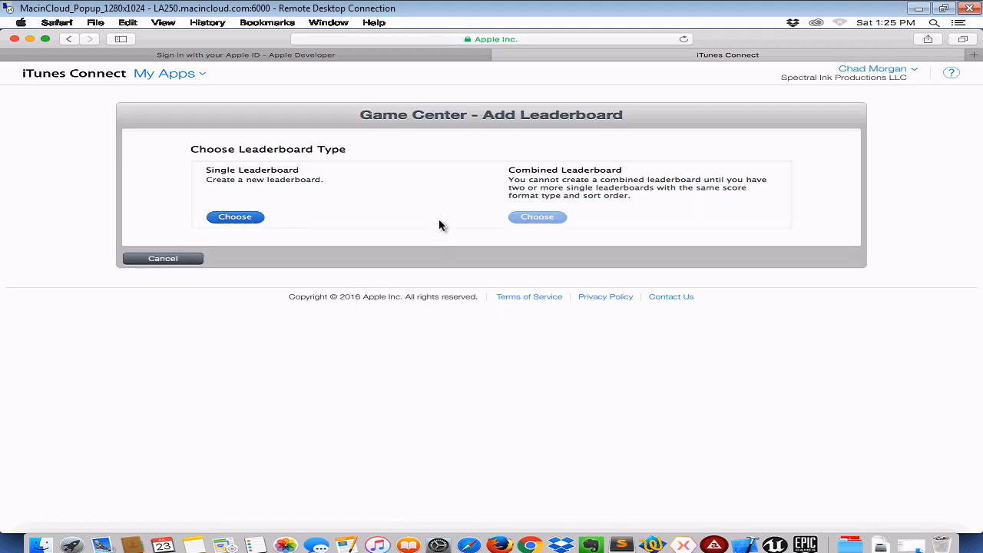
left_click(185, 261)
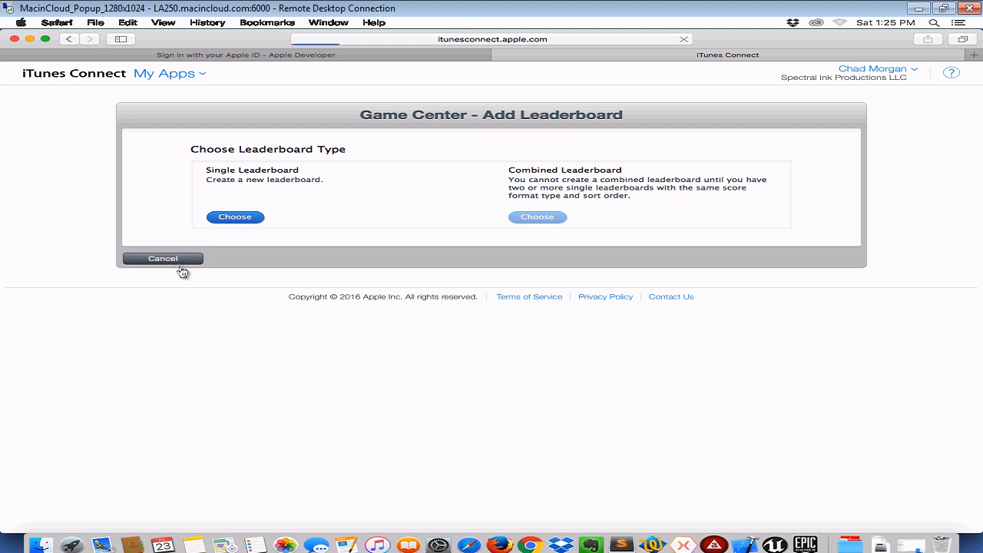